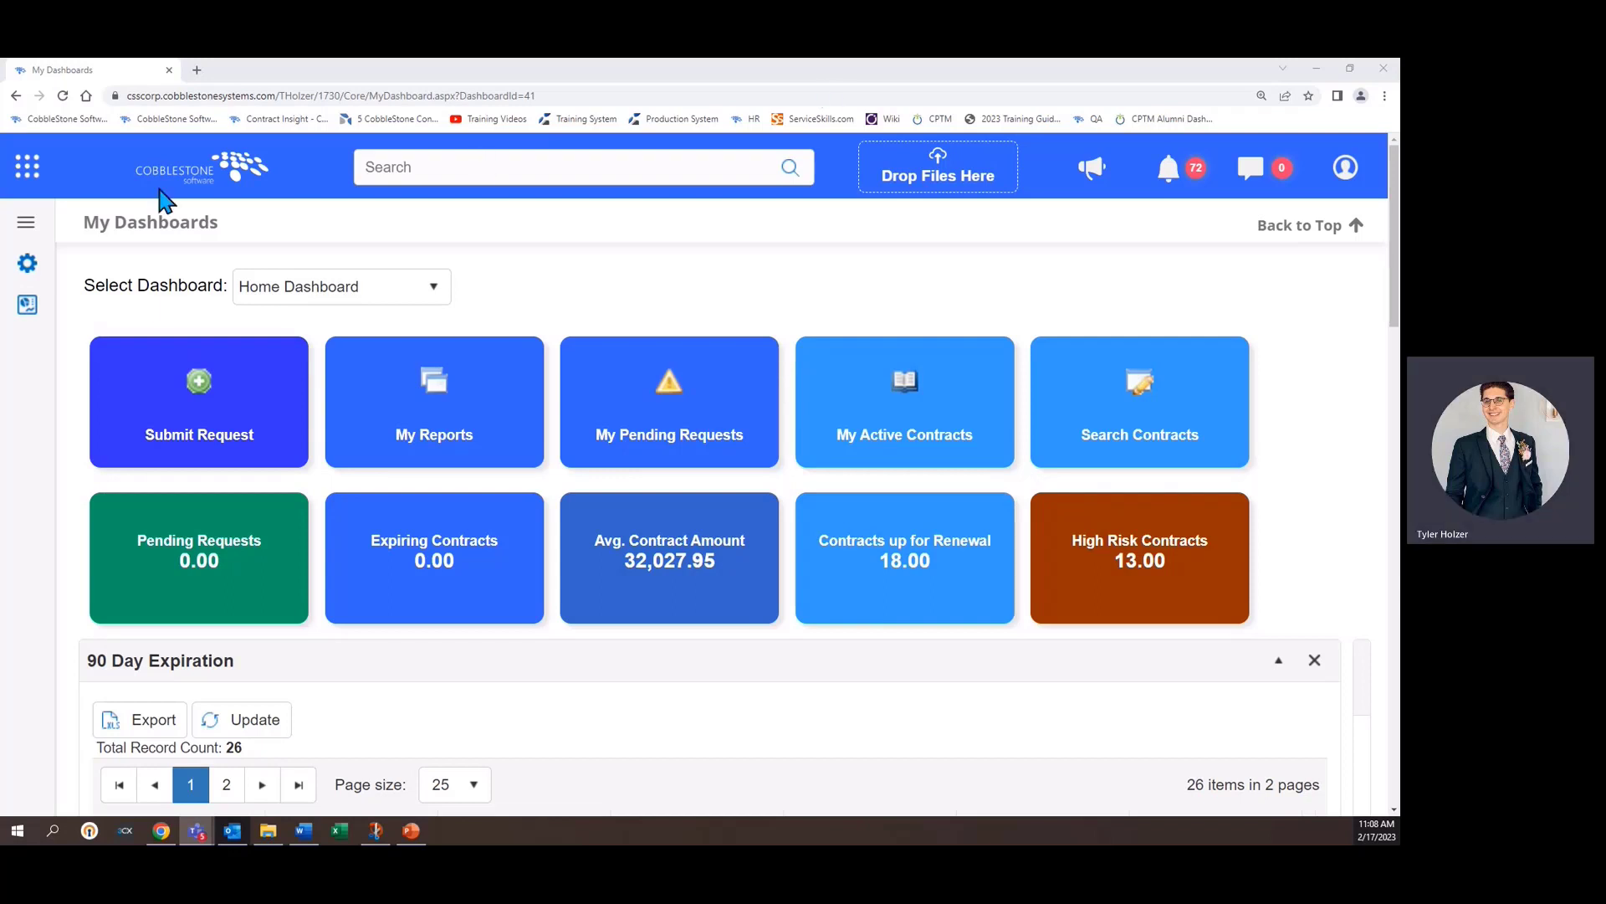
- Open the Field Mapper from Account Maintenance under Manage/Setup
click(50, 170)
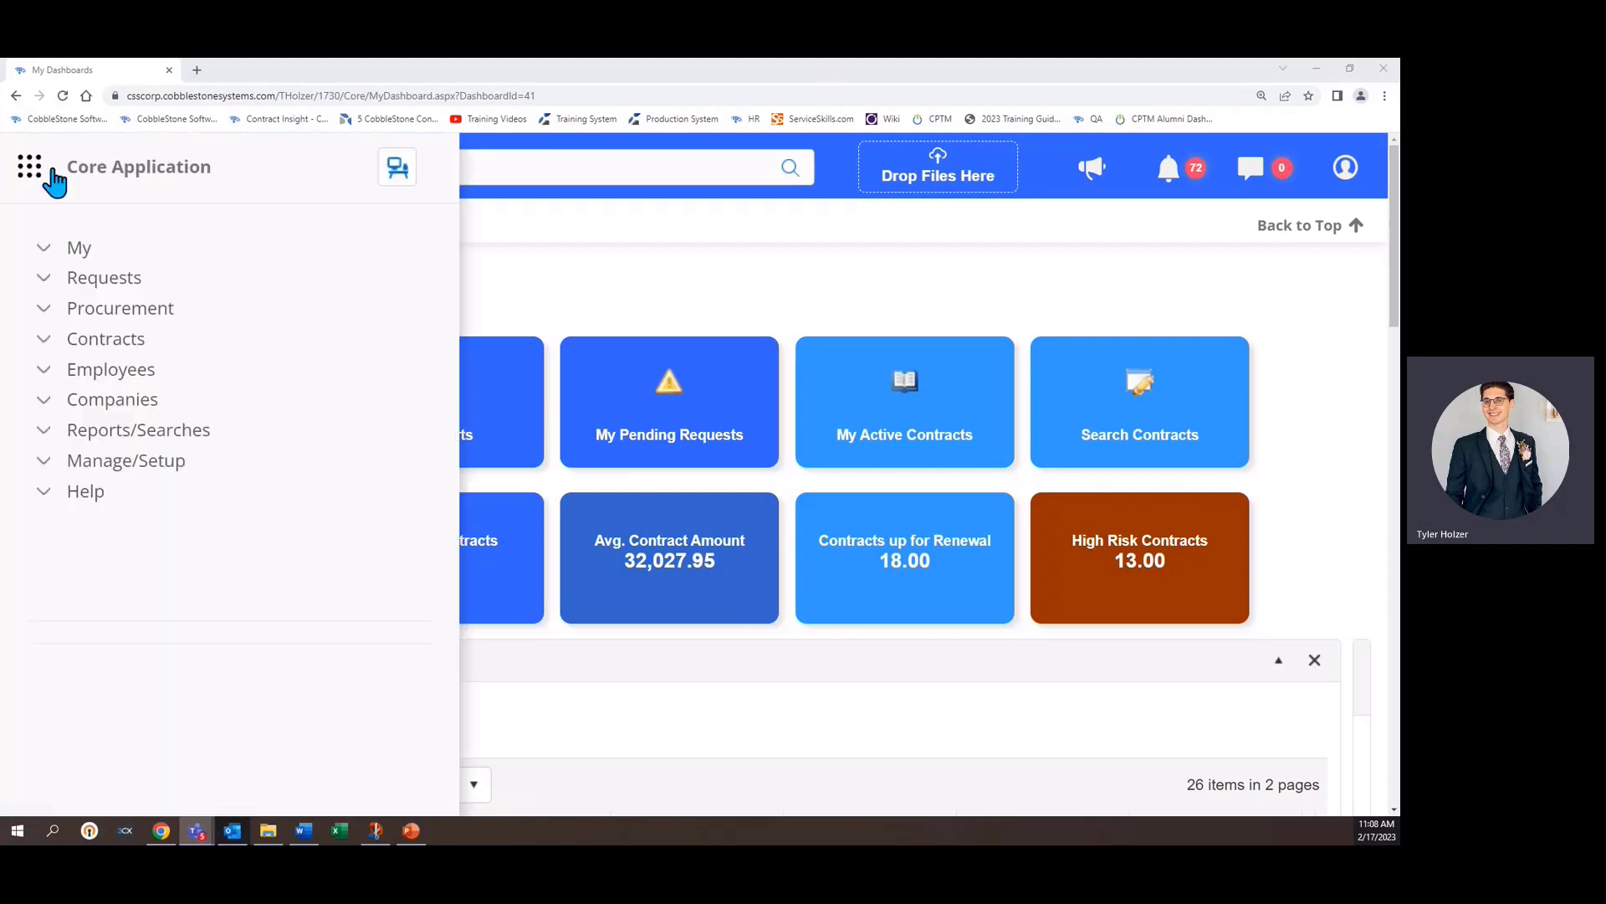
click(138, 469)
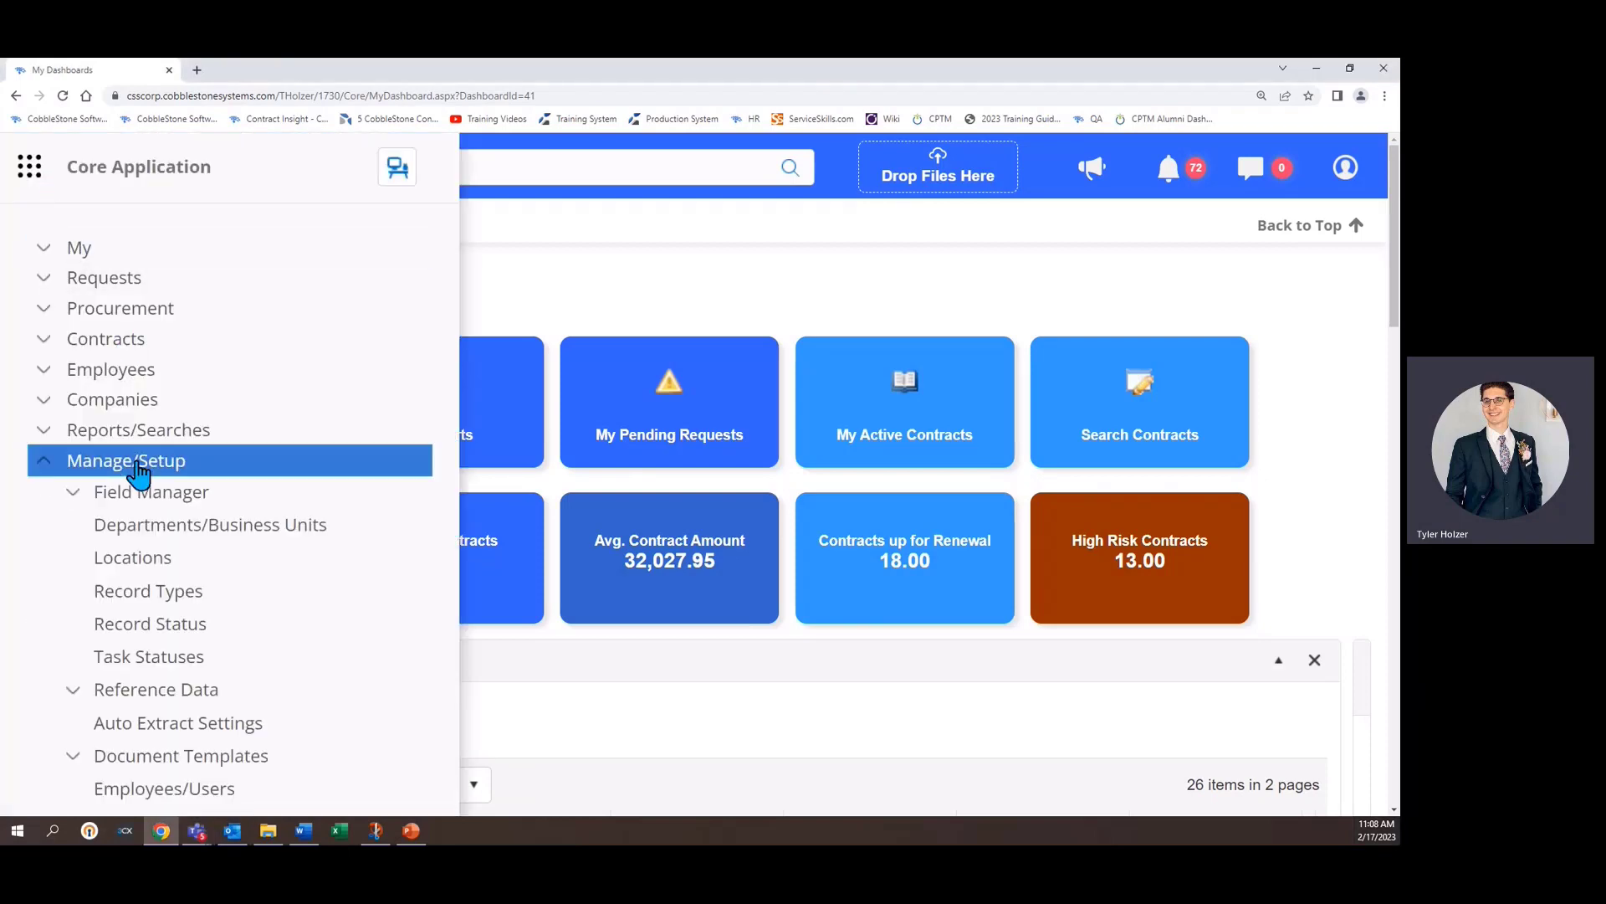
scroll(162, 509, down, 5)
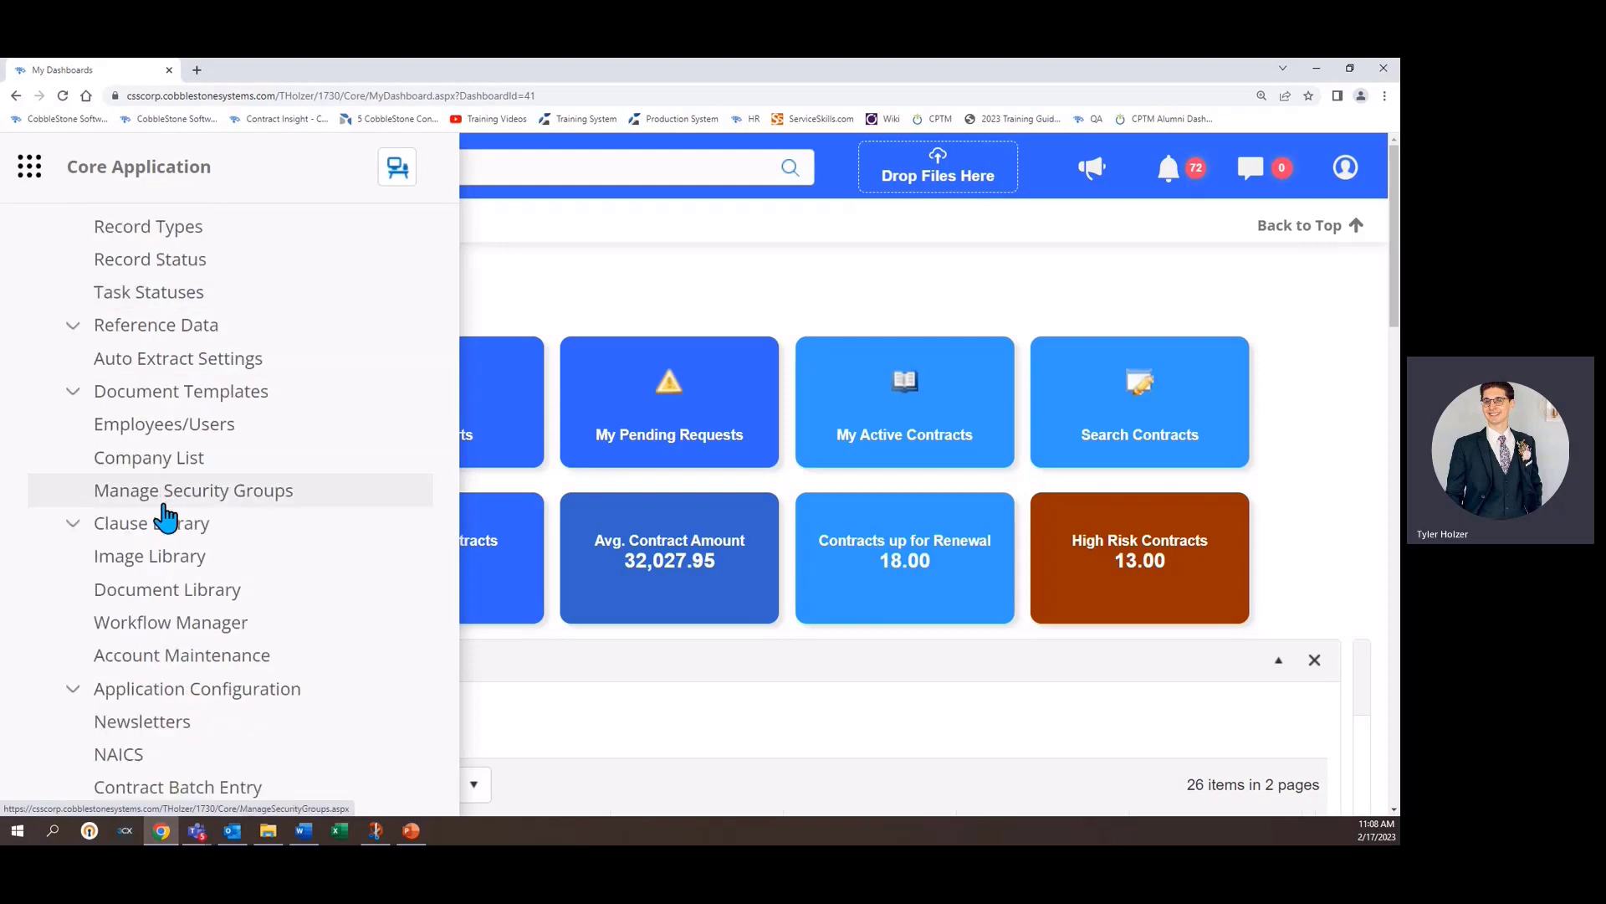
click(194, 661)
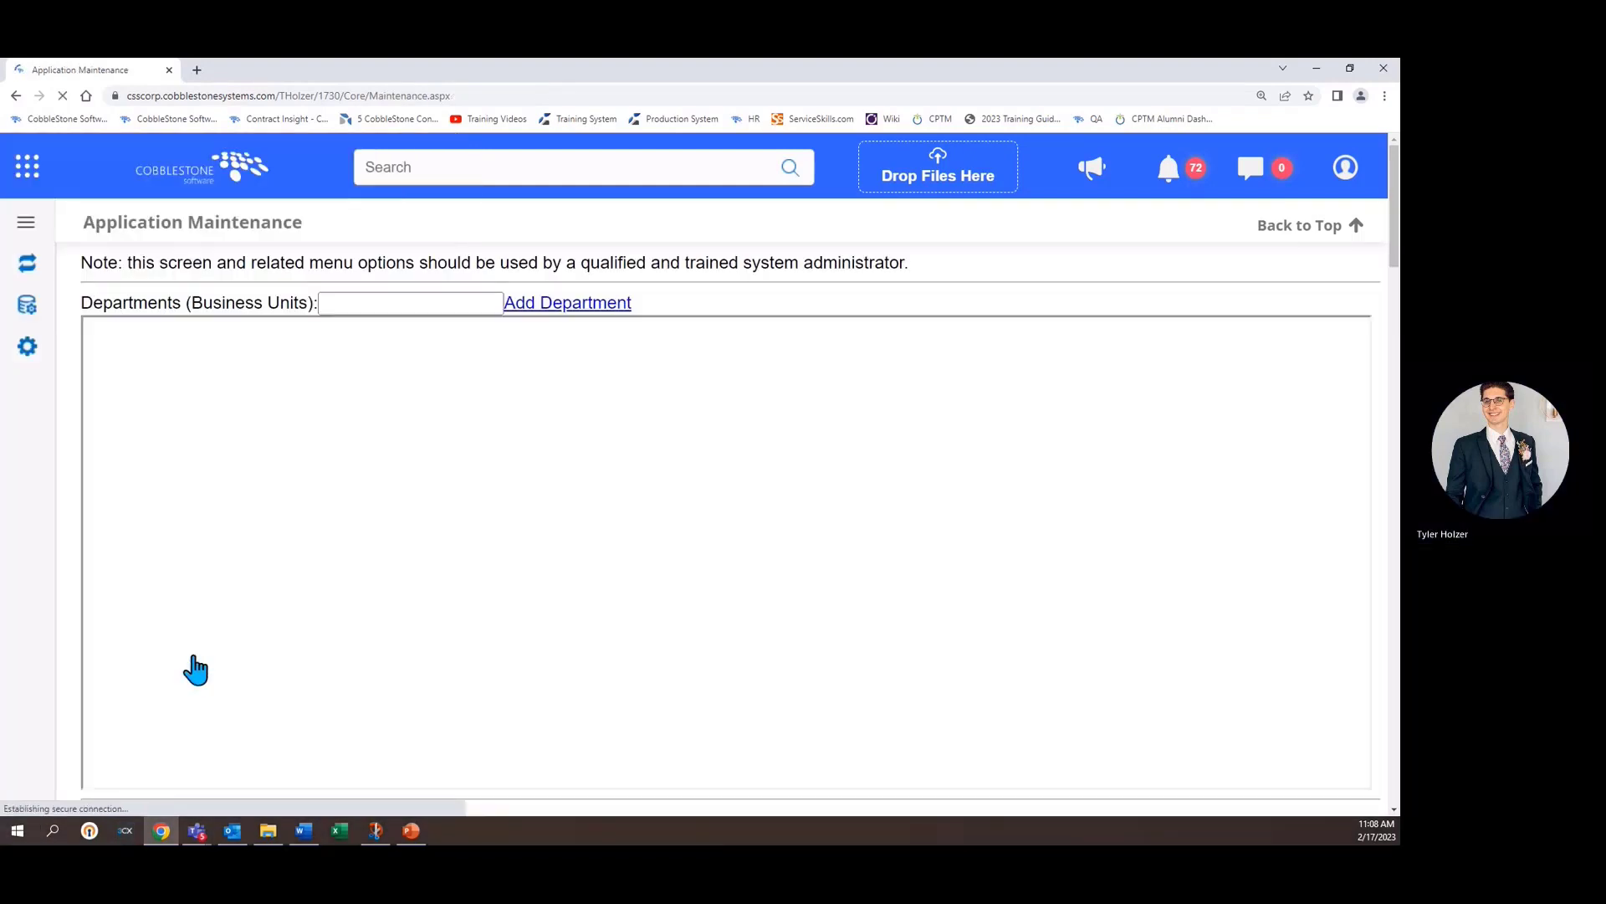
mouse_move(24, 358)
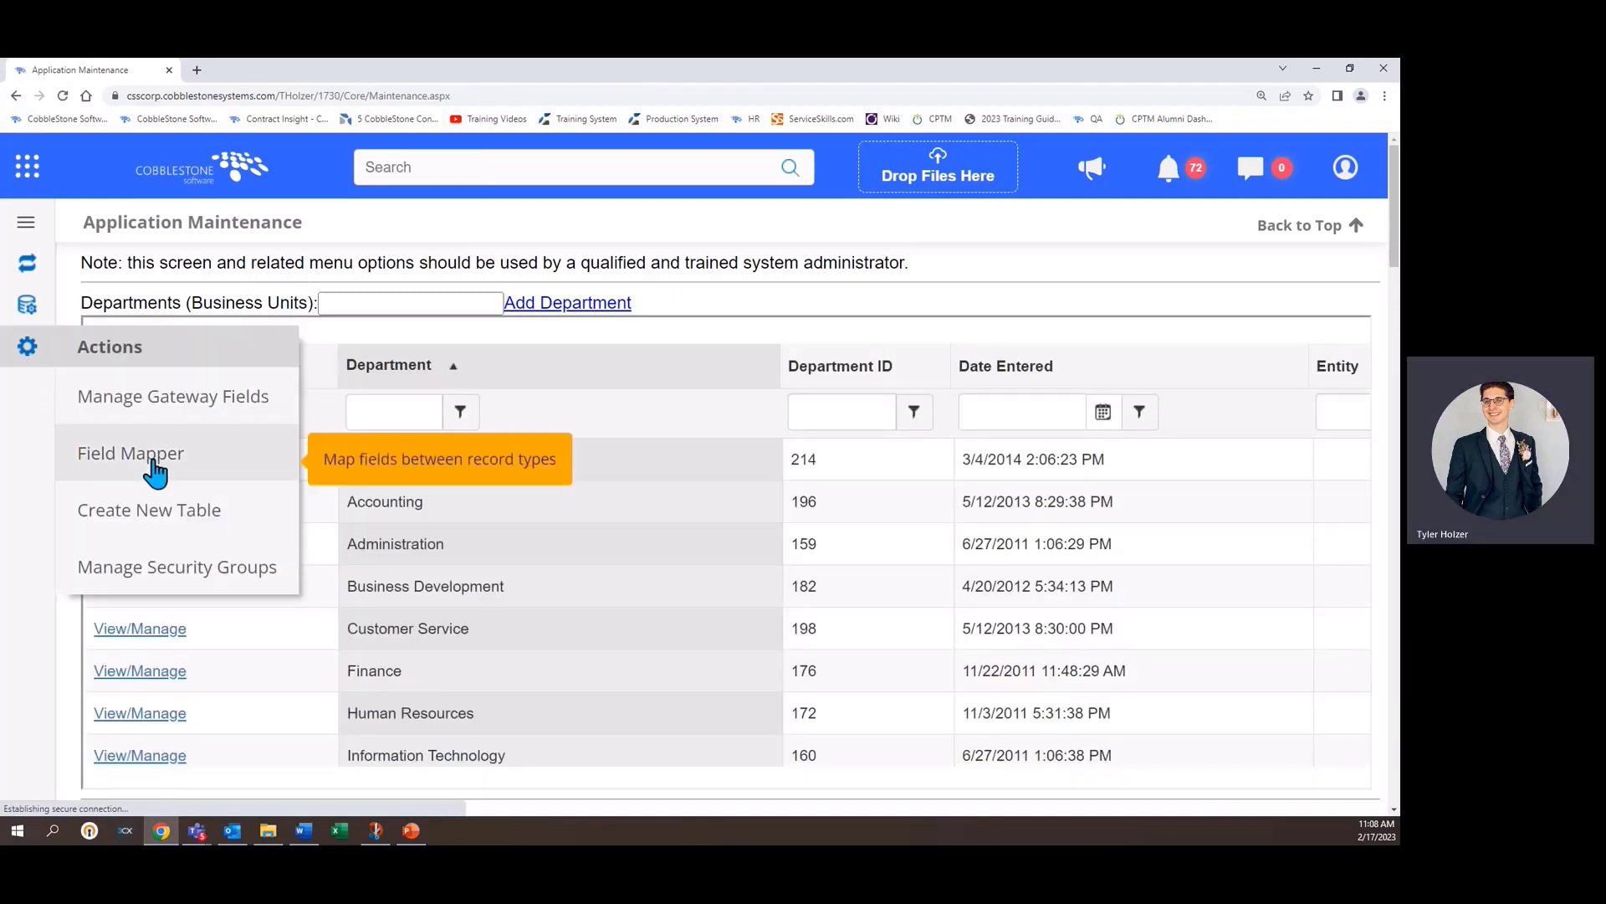
click(154, 462)
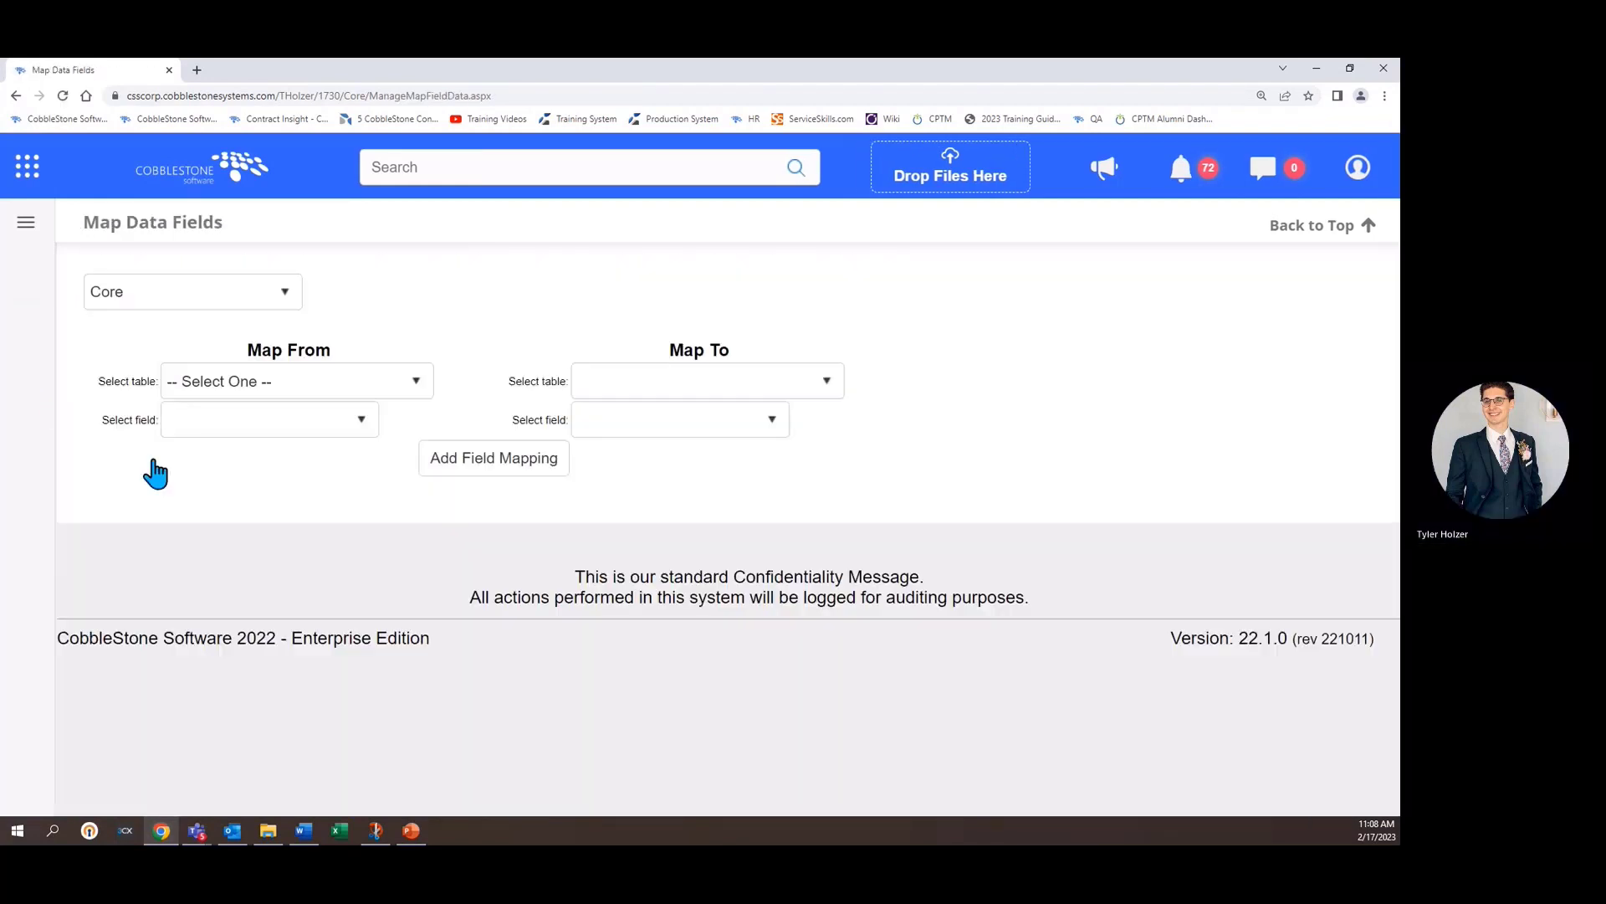
- Set the Map From table to Contract Requests
click(264, 385)
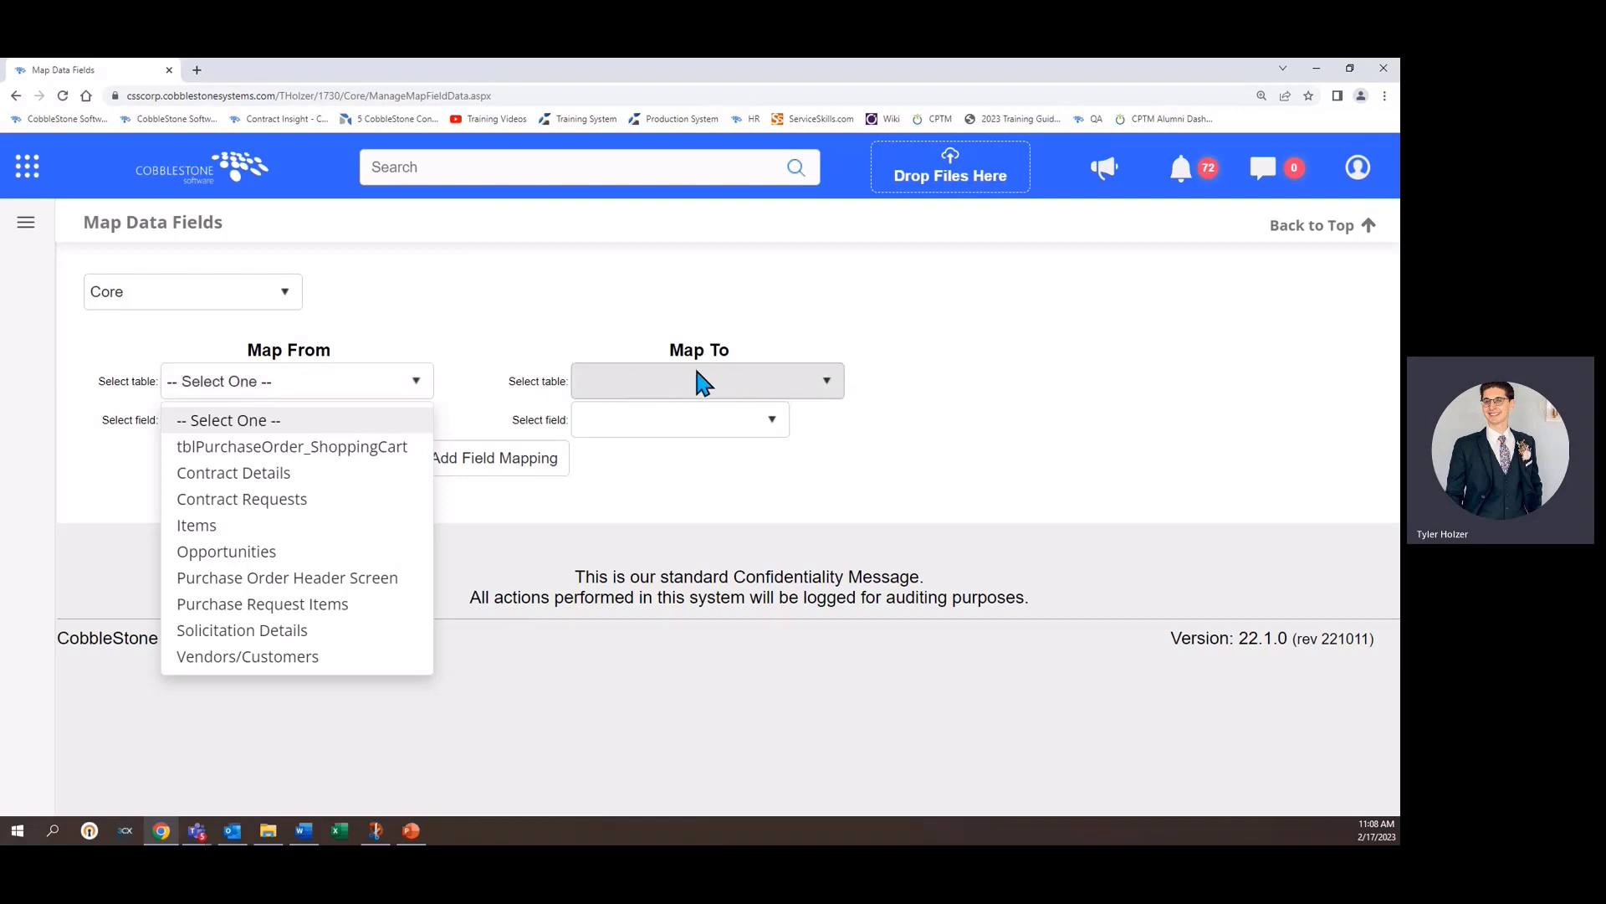
click(473, 333)
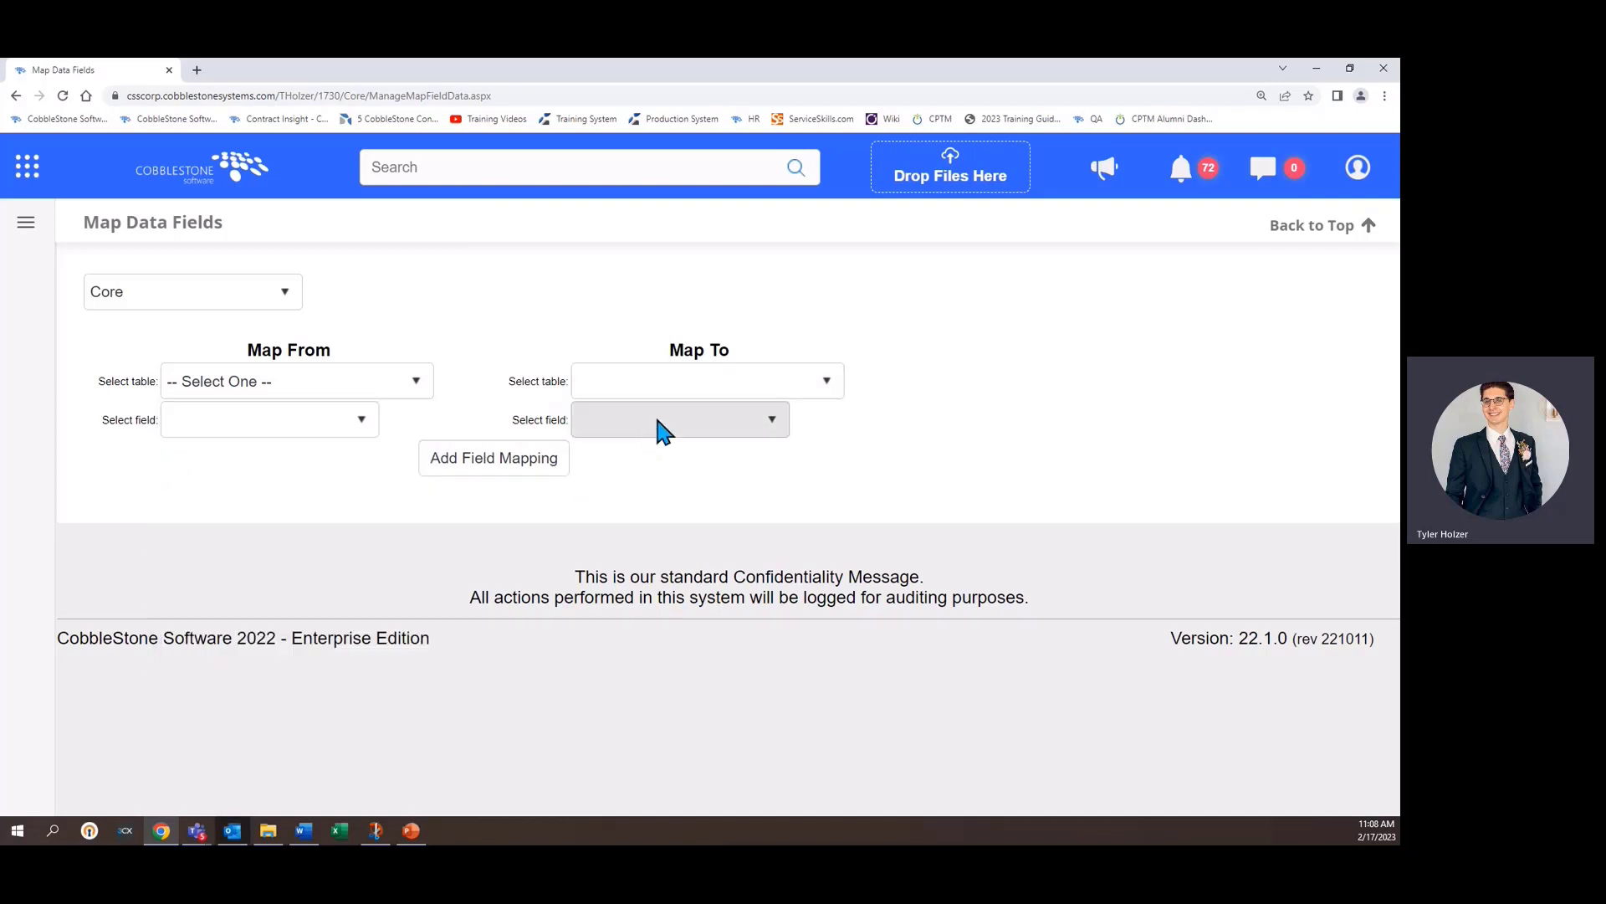
click(207, 390)
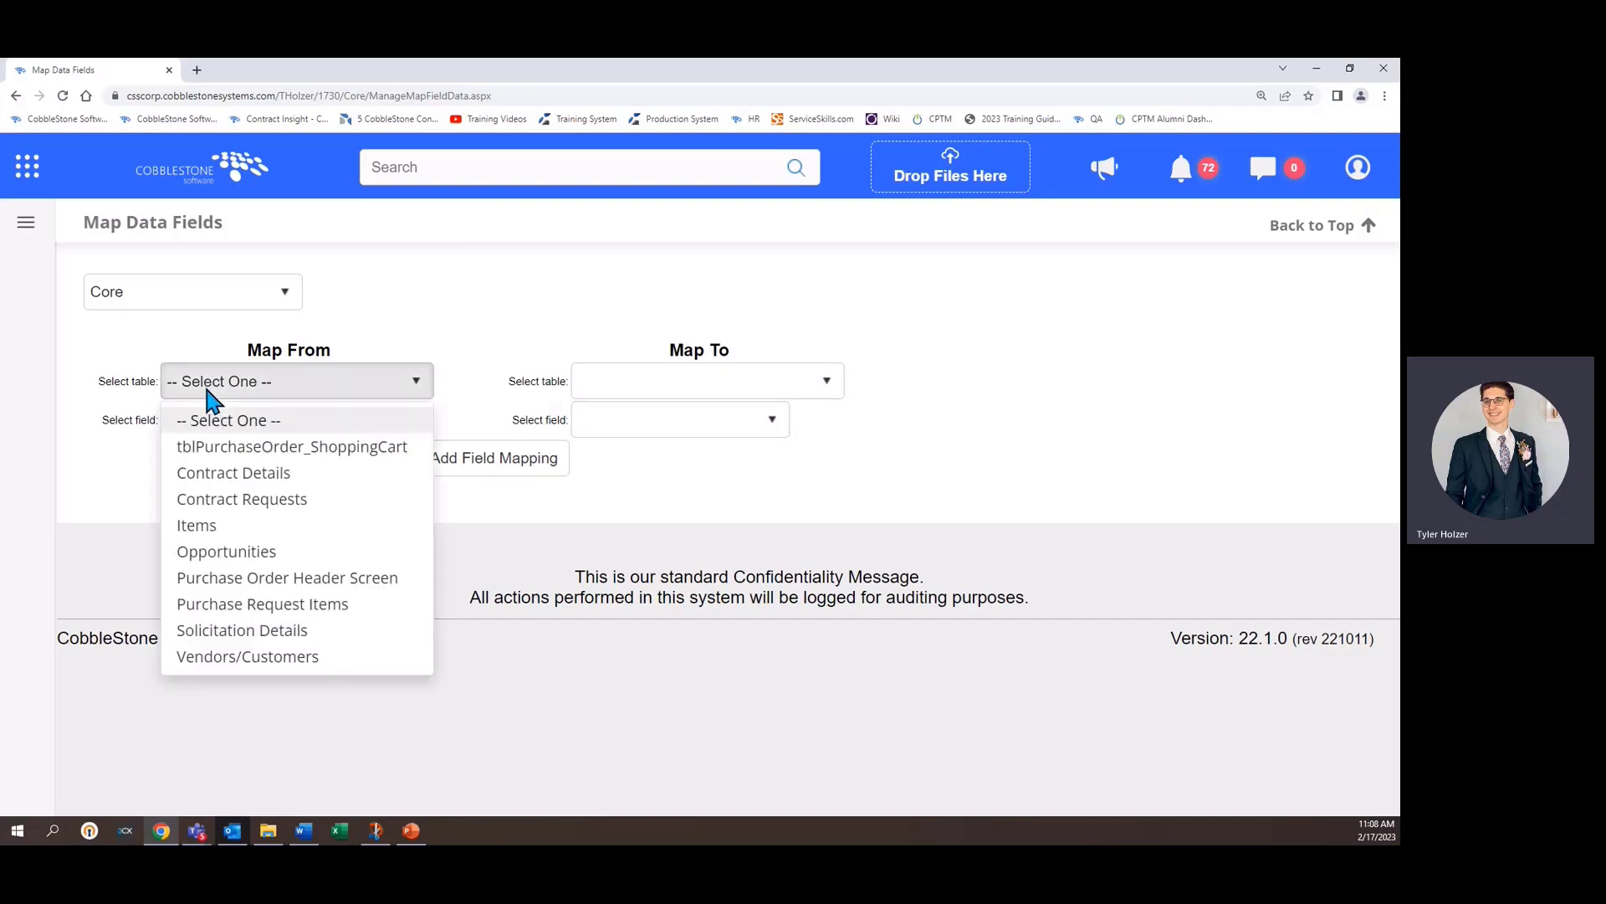
click(233, 500)
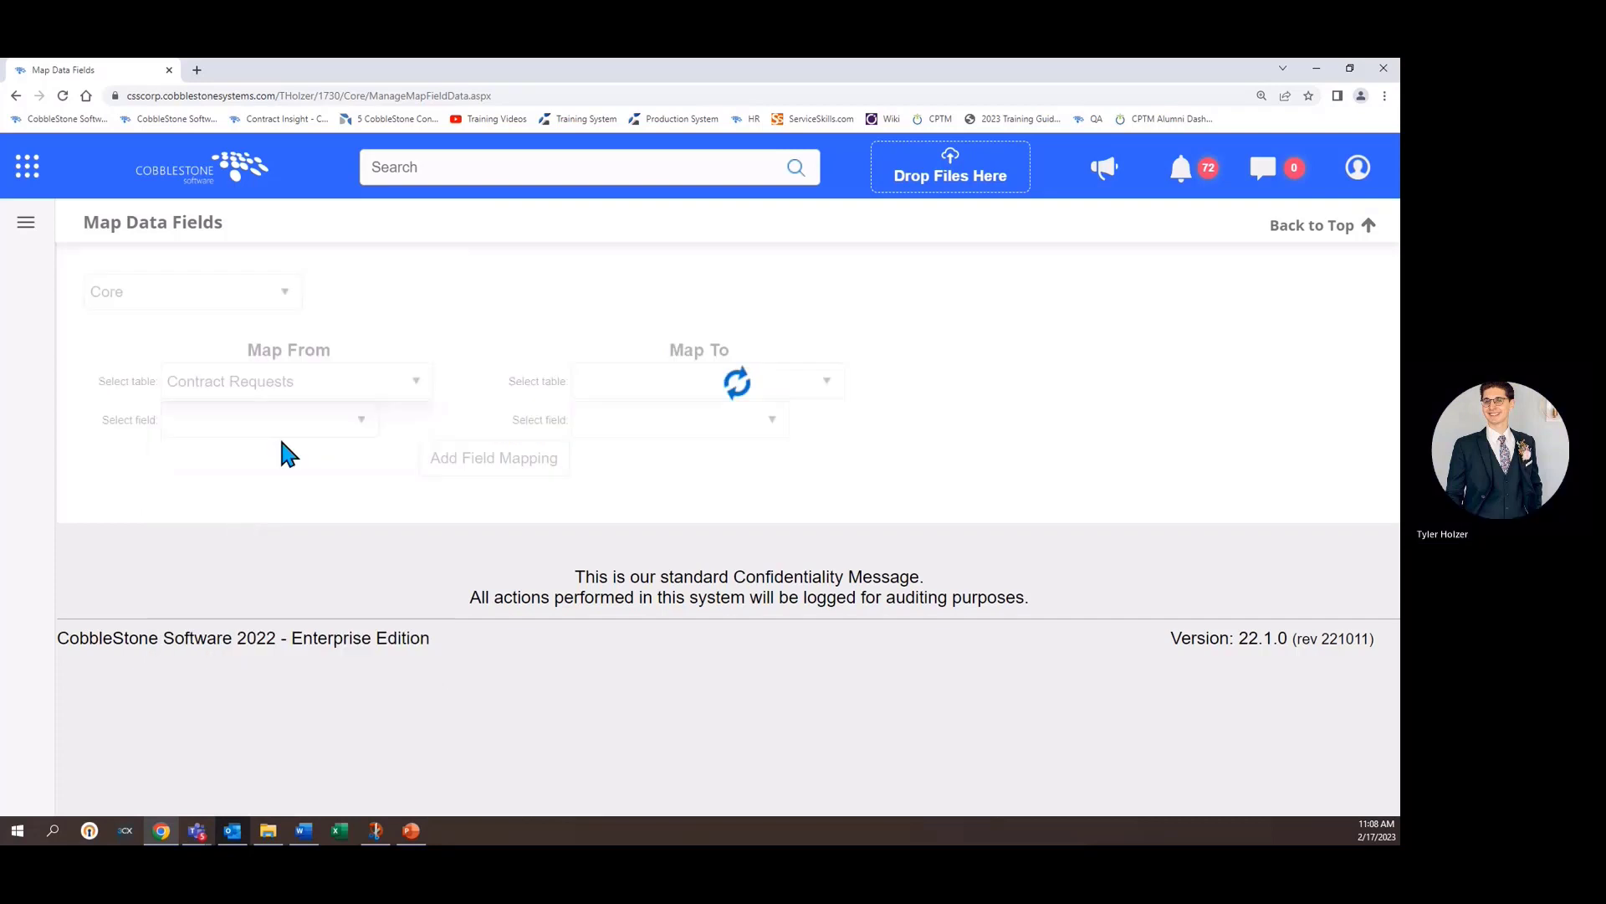
- Set the Map To table to Contract Details
click(651, 386)
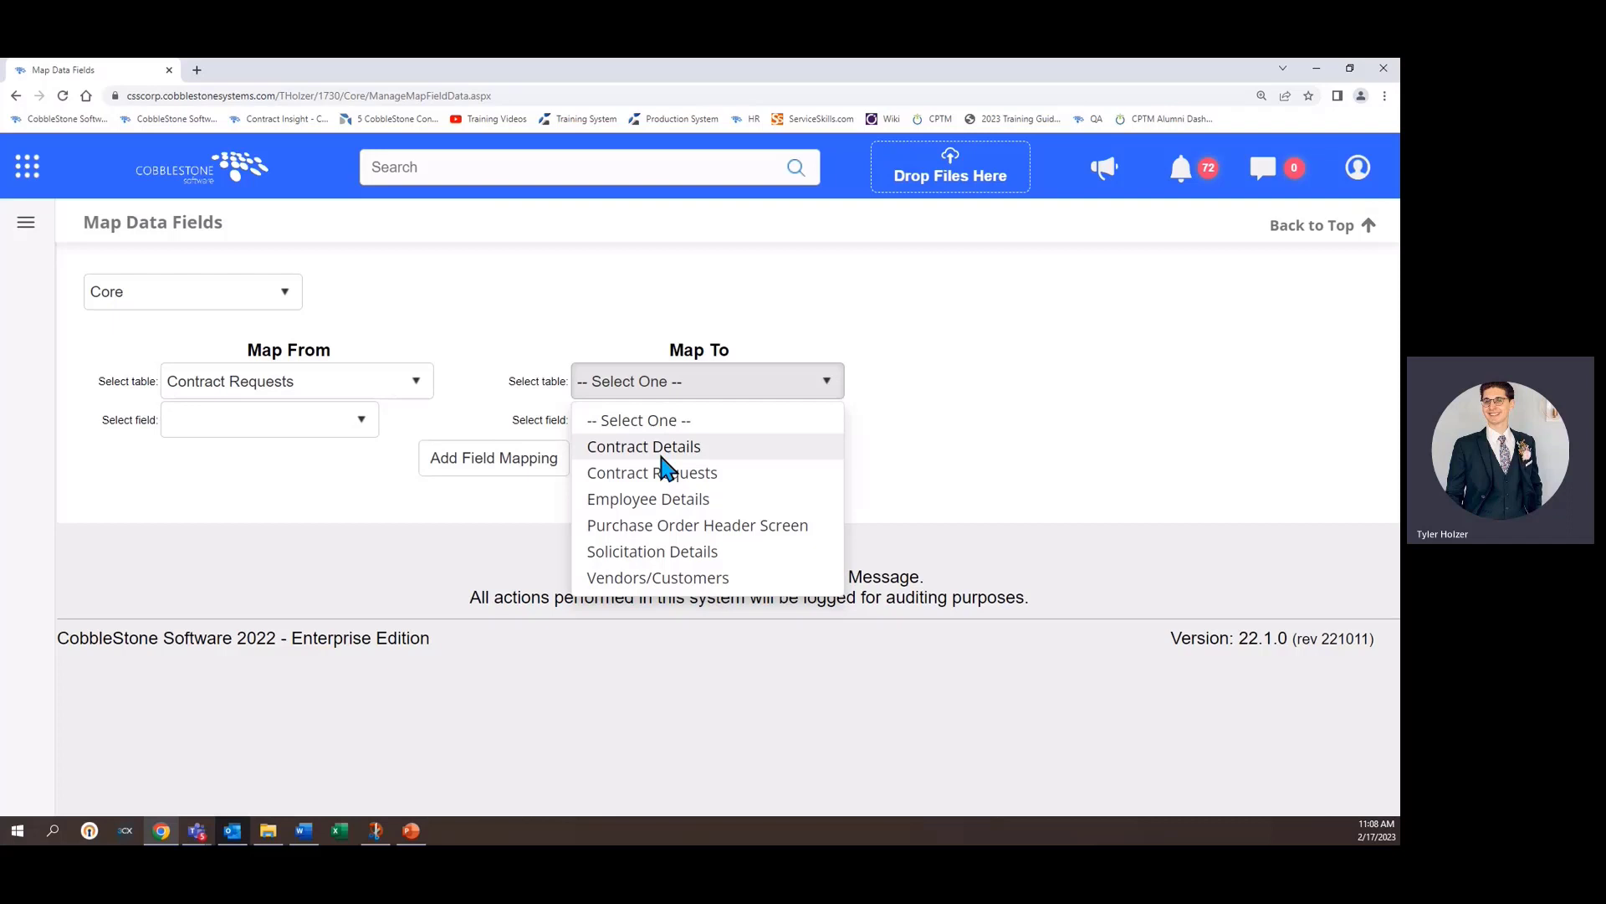
click(661, 456)
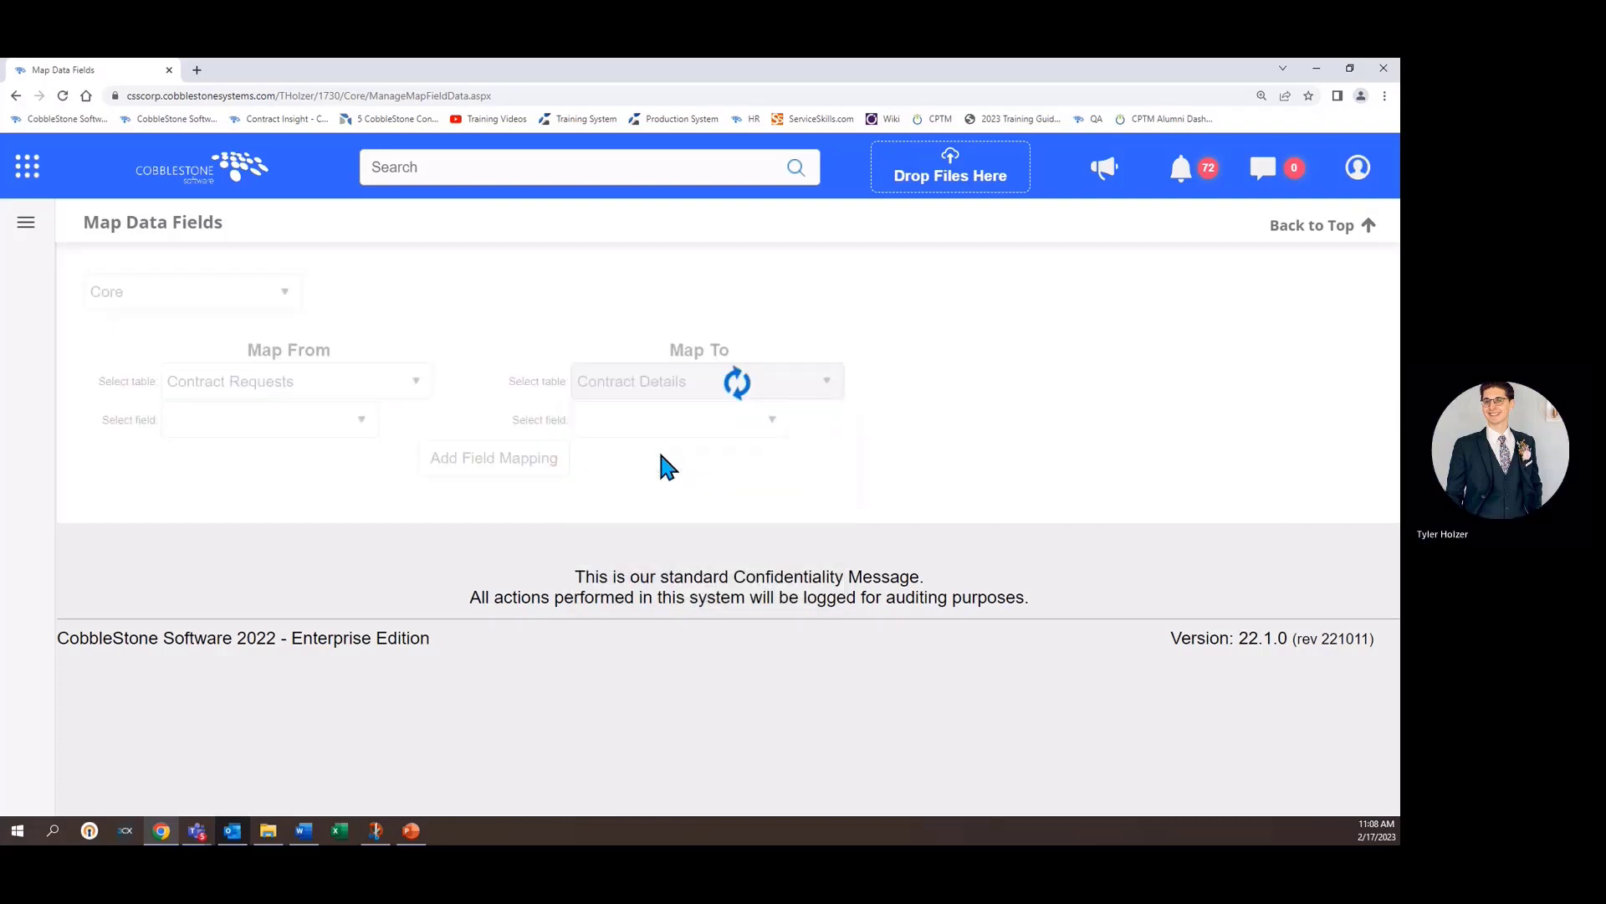
click(332, 430)
click(995, 481)
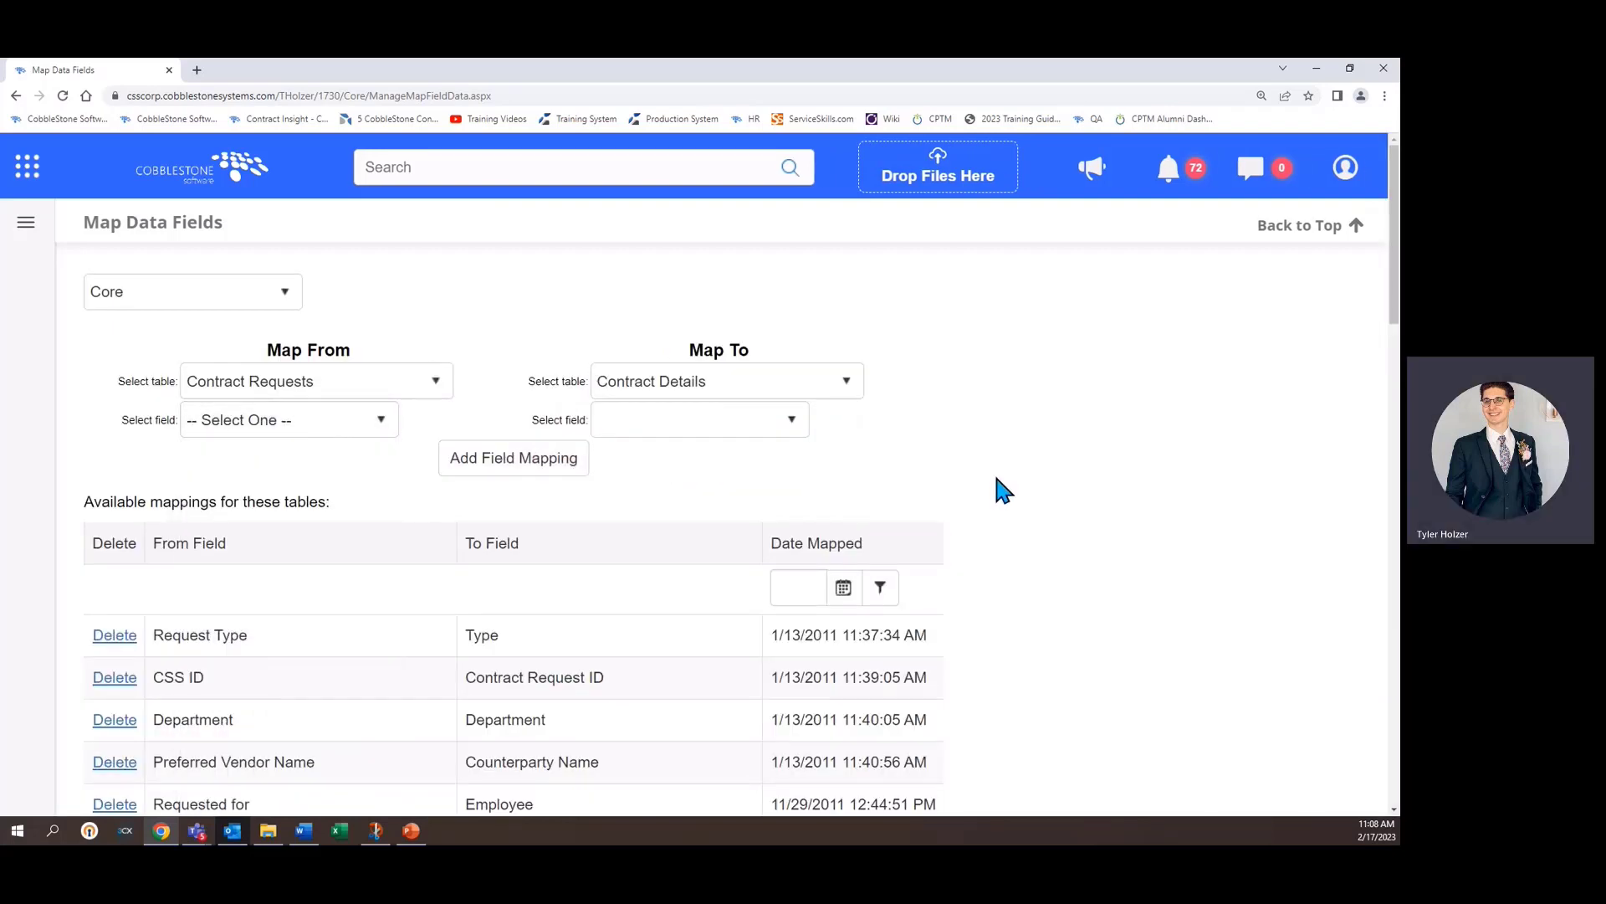
- Choose Address as the field to map from in Contract Requests and to in Contract Details
scroll(995, 478, down, 3)
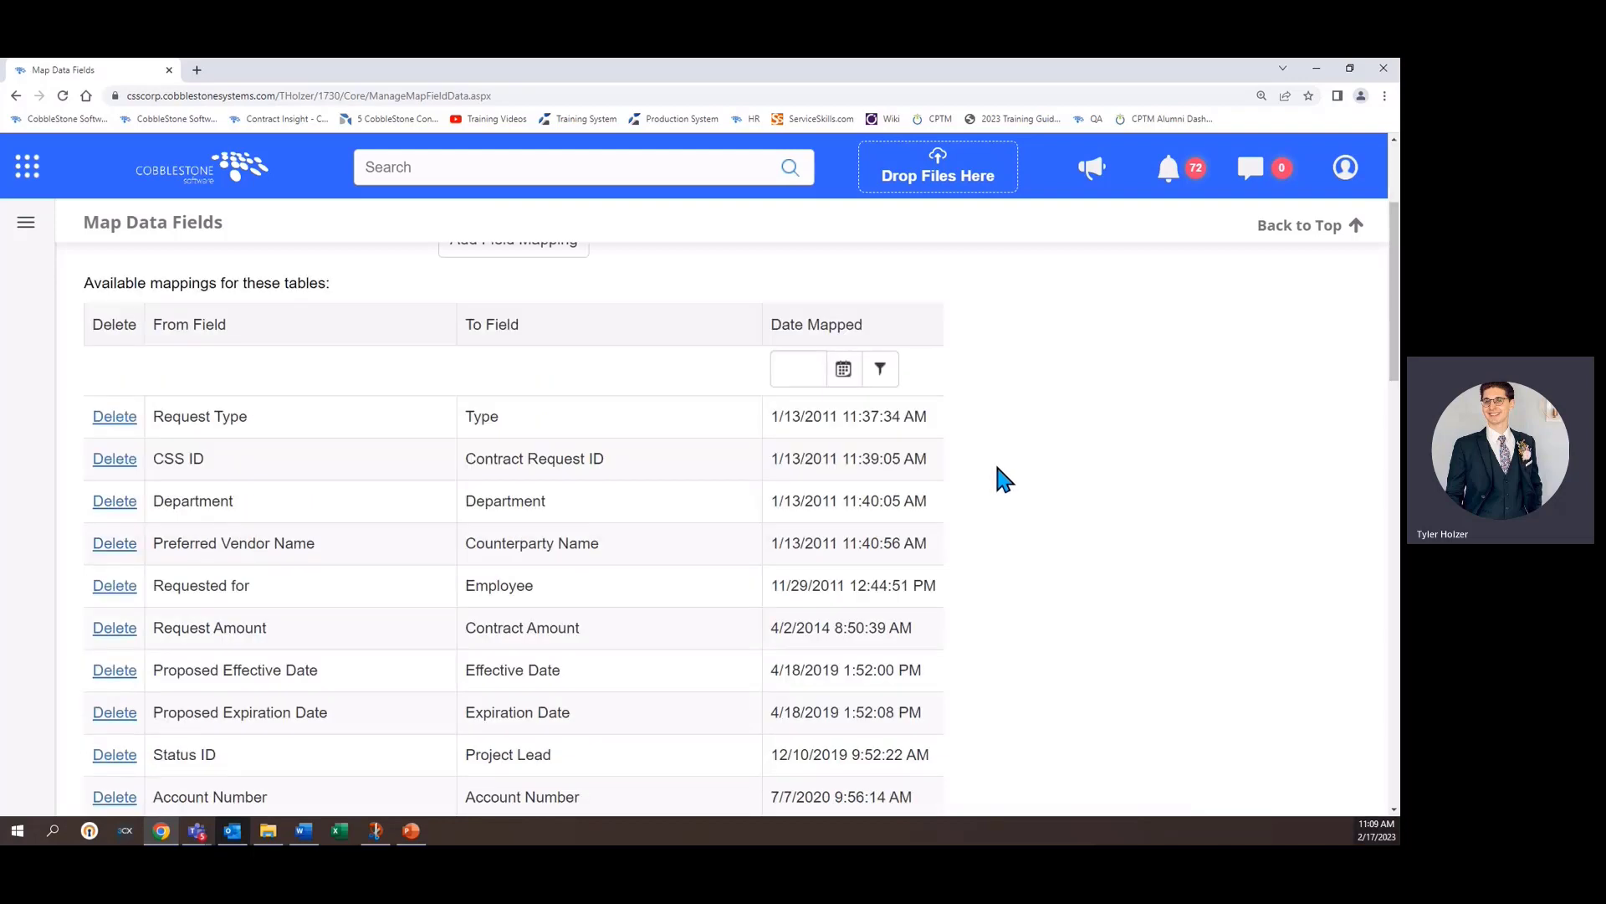
scroll(998, 469, down, 4)
scroll(997, 469, up, 7)
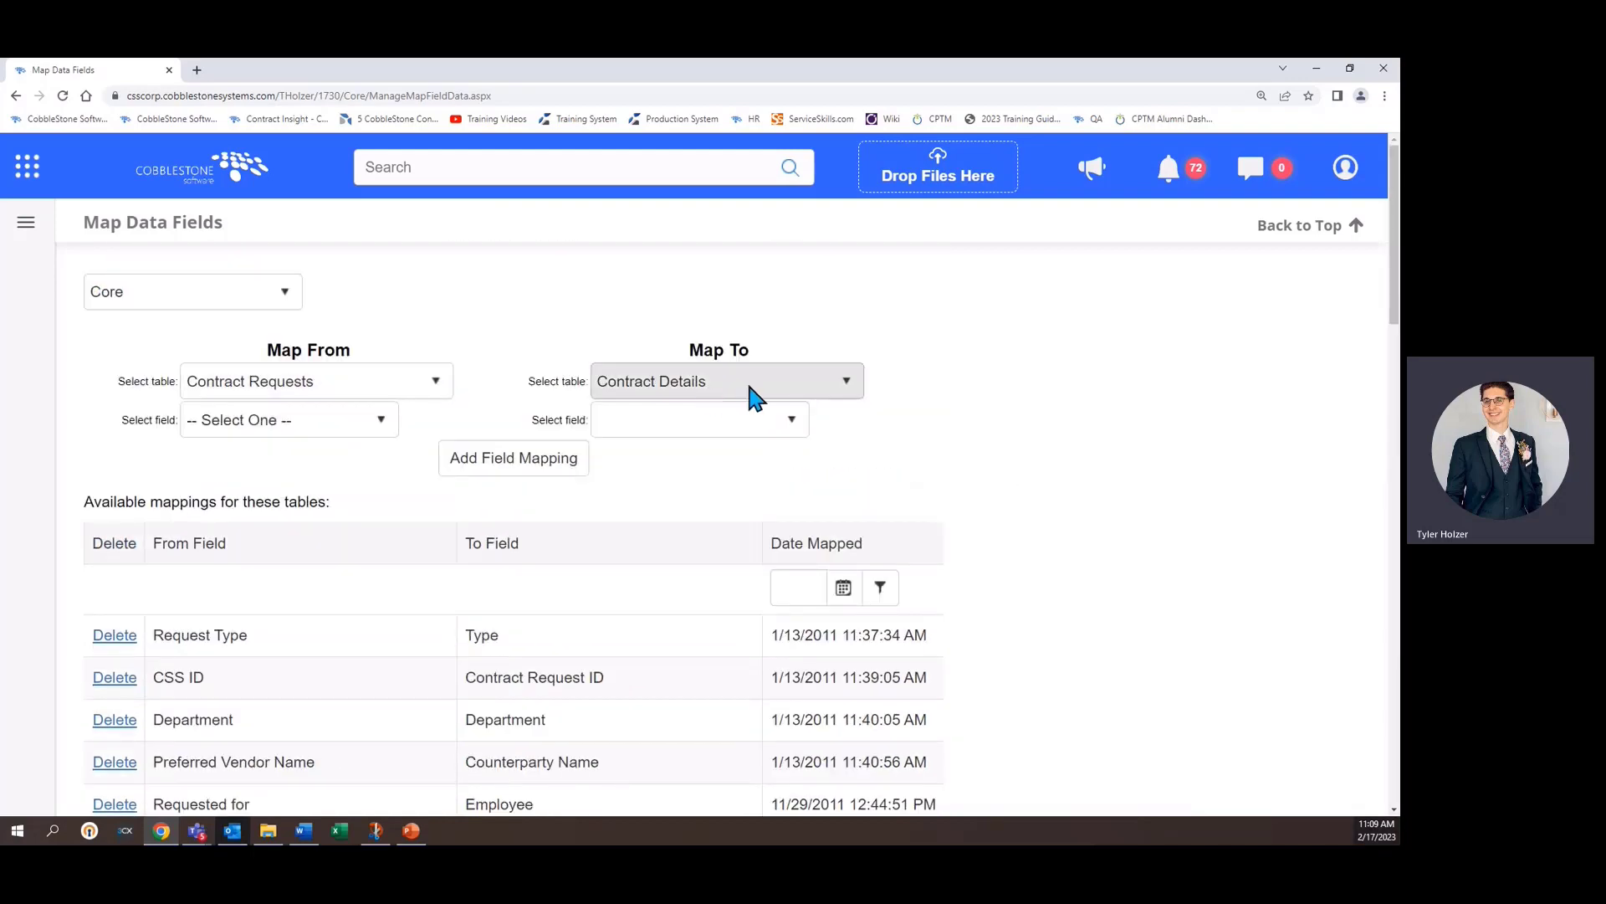
scroll(1036, 452, down, 9)
scroll(1035, 452, up, 6)
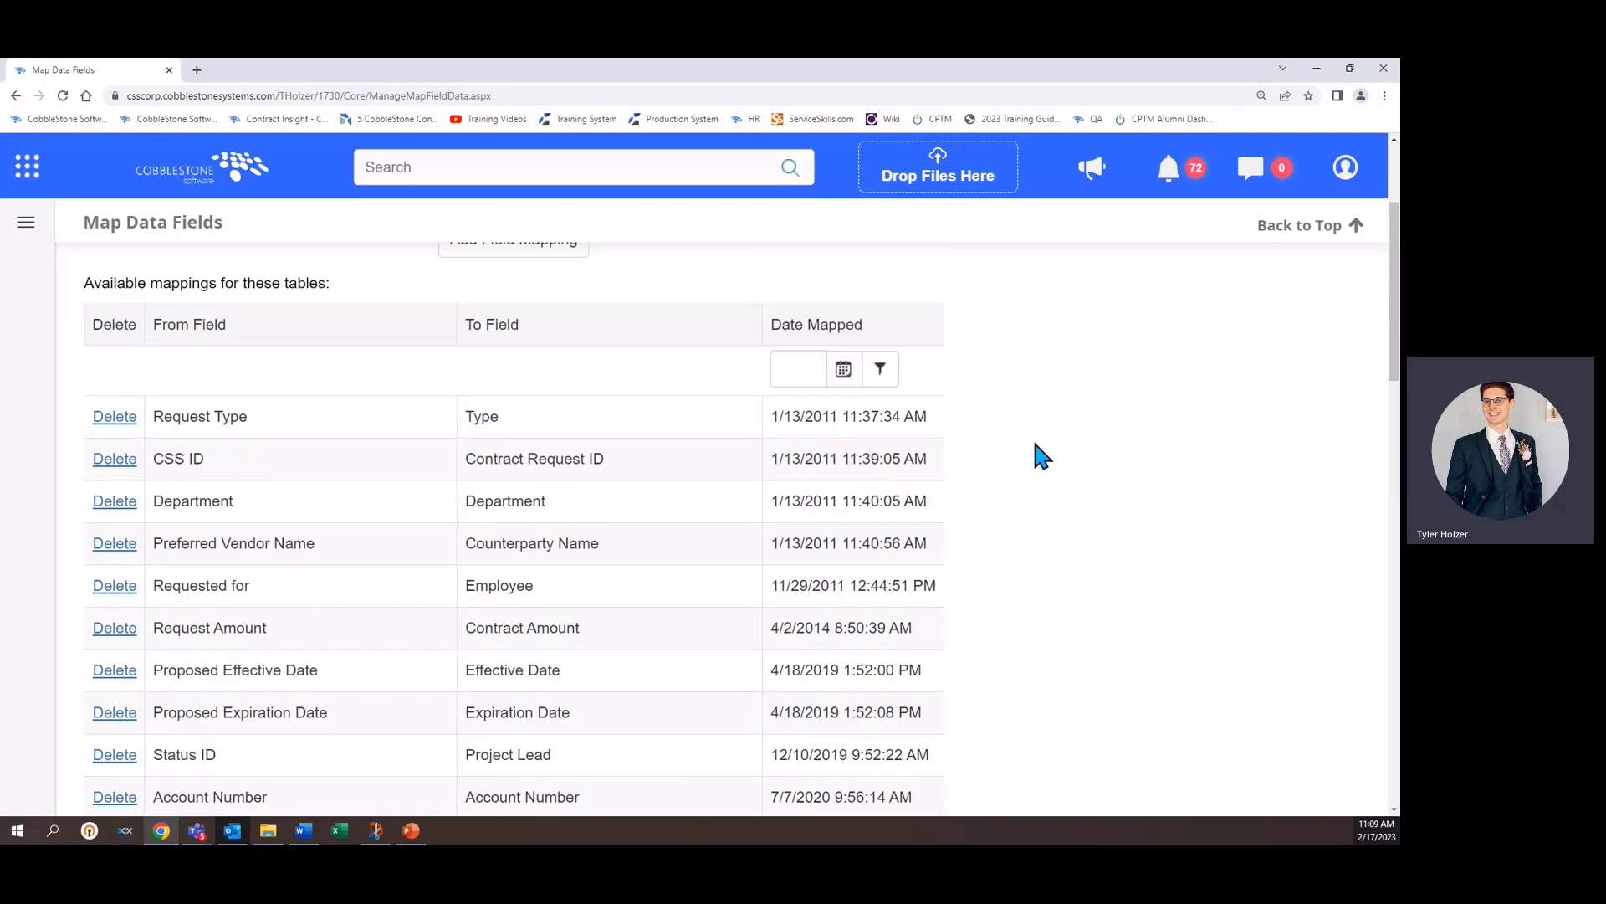
scroll(1042, 456, up, 3)
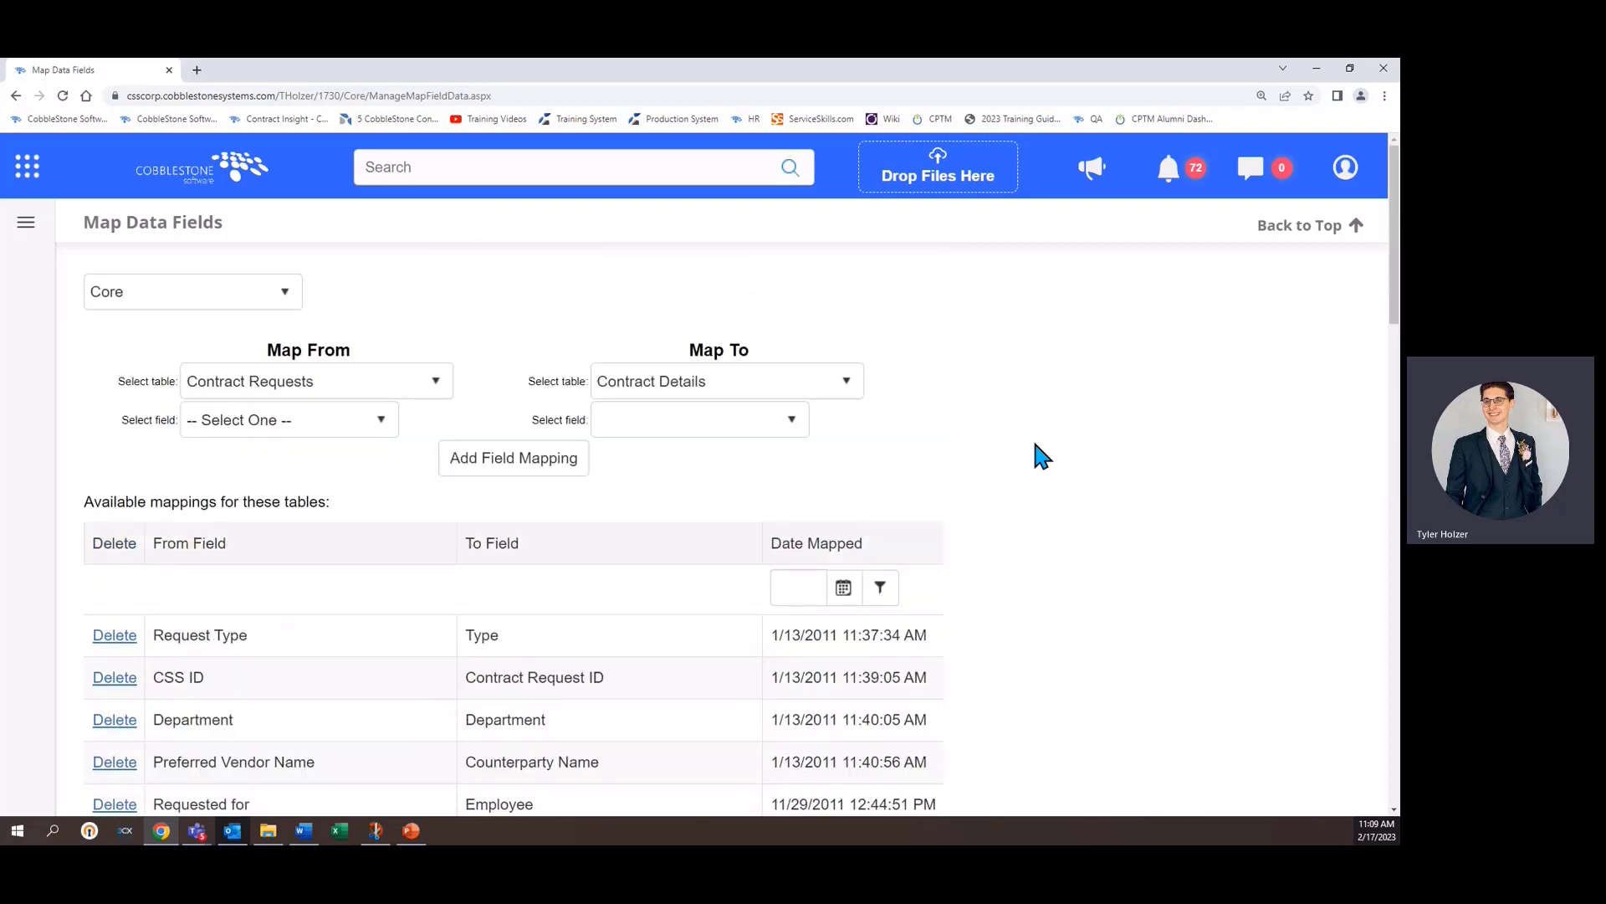
click(206, 425)
scroll(293, 540, down, 2)
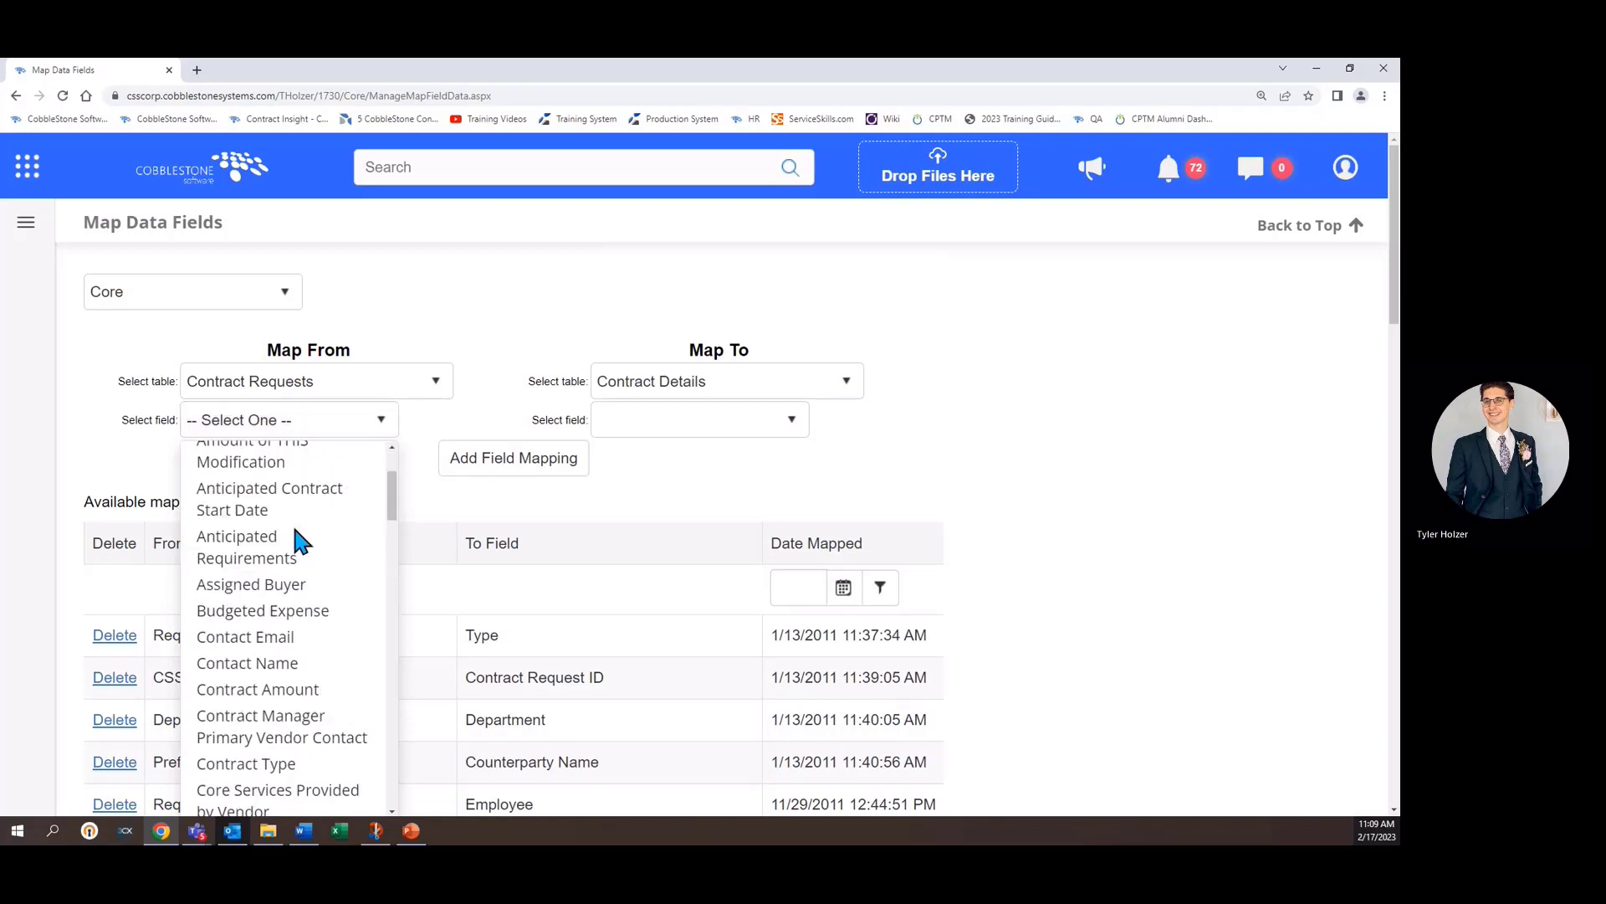
scroll(294, 540, up, 2)
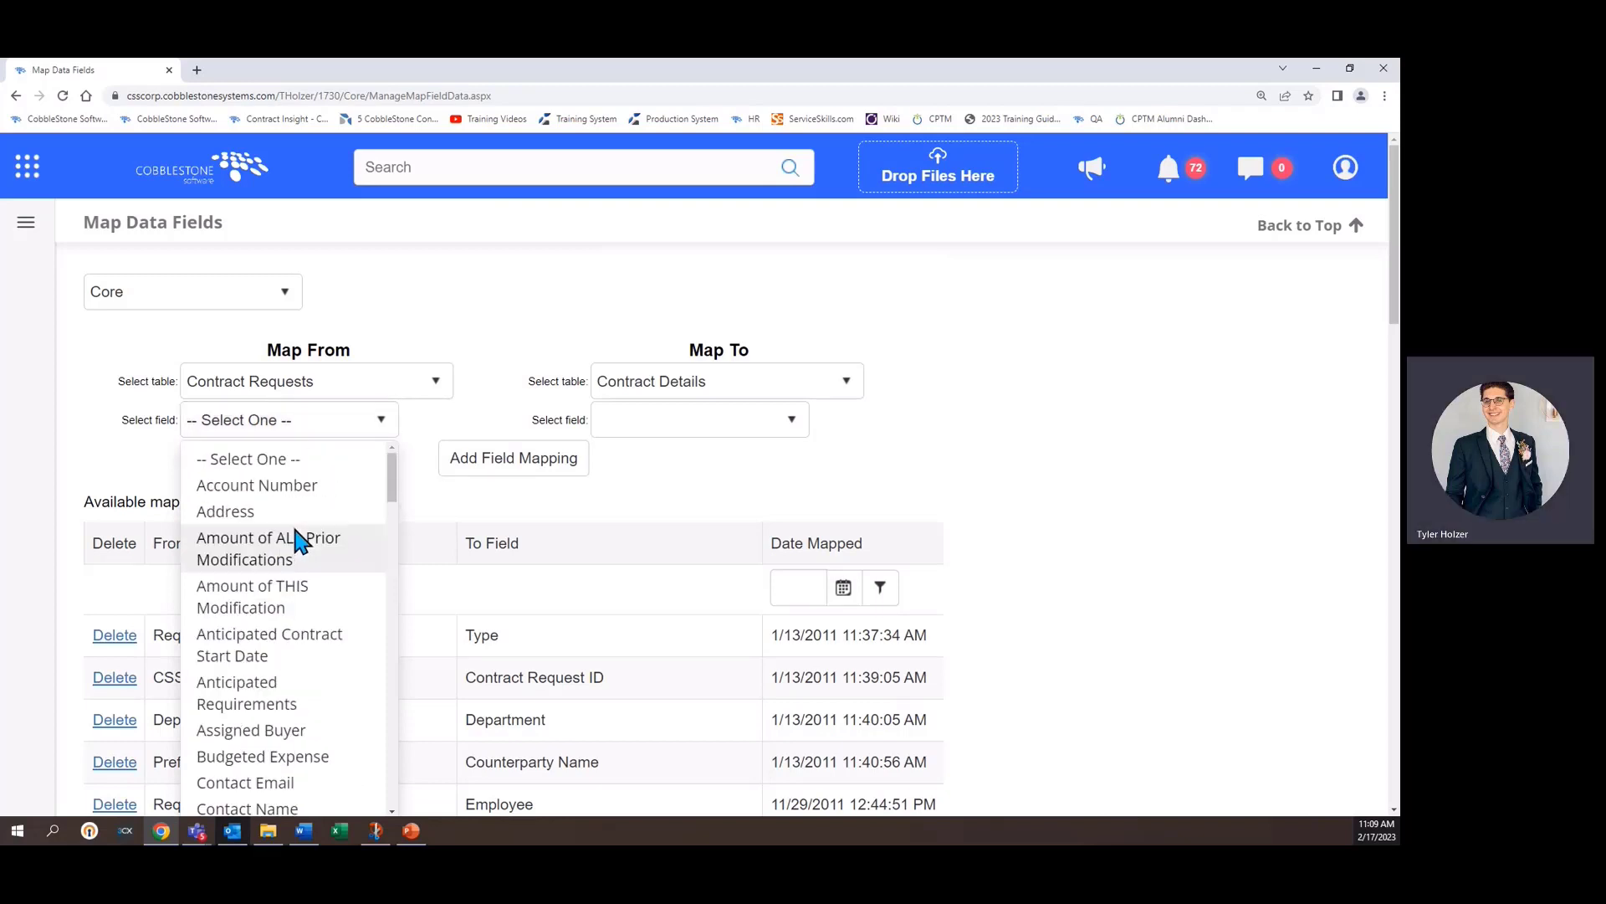
click(233, 510)
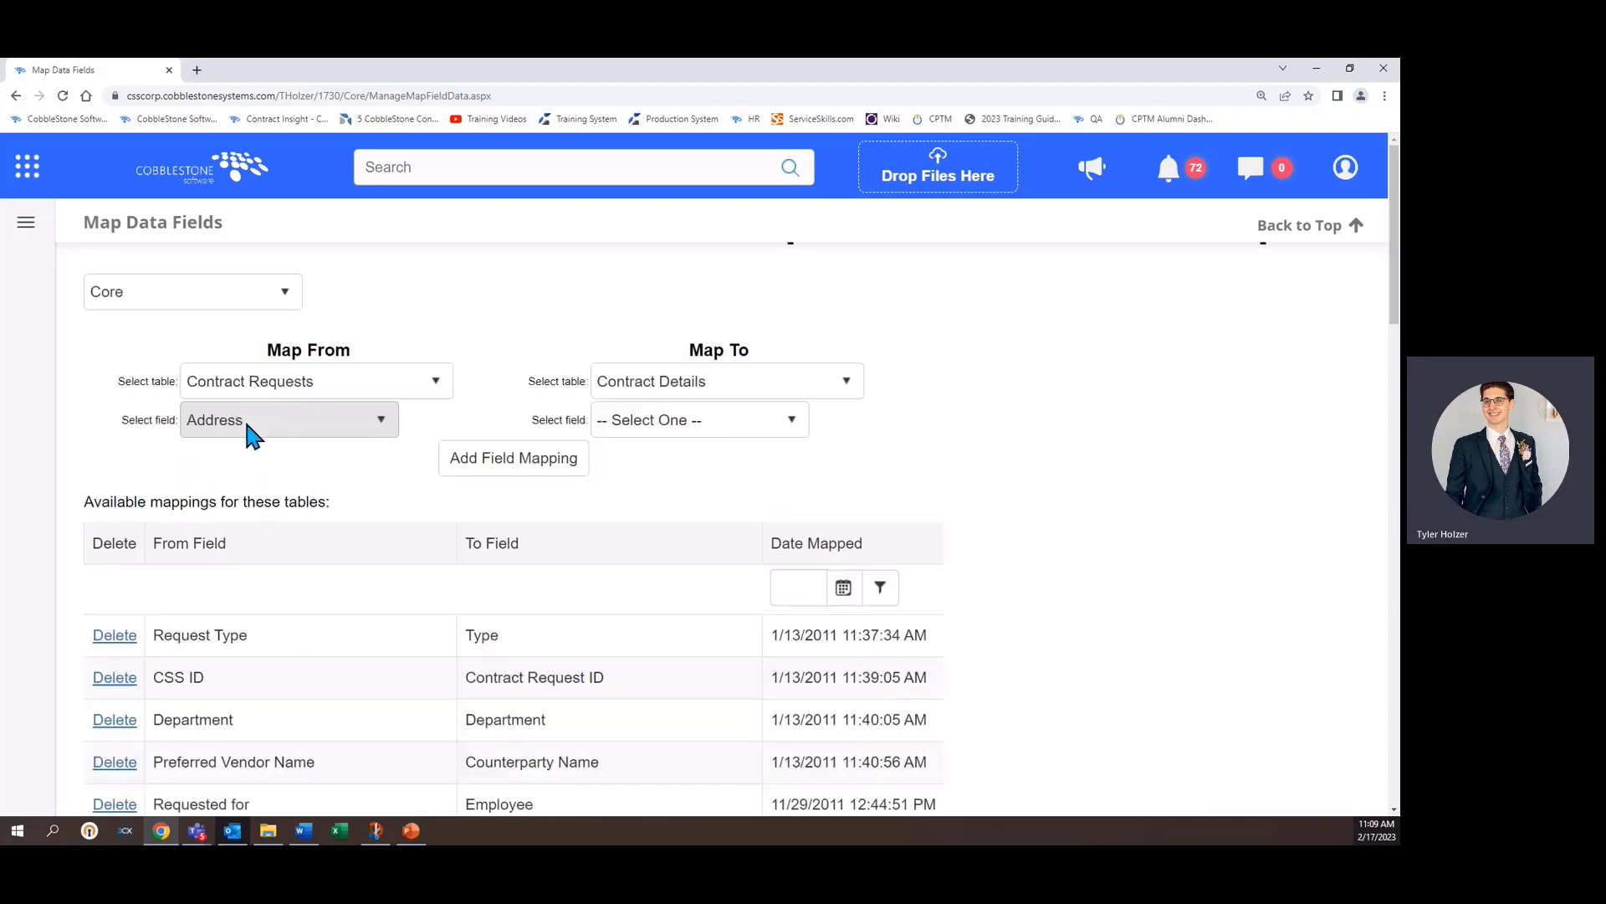
click(657, 422)
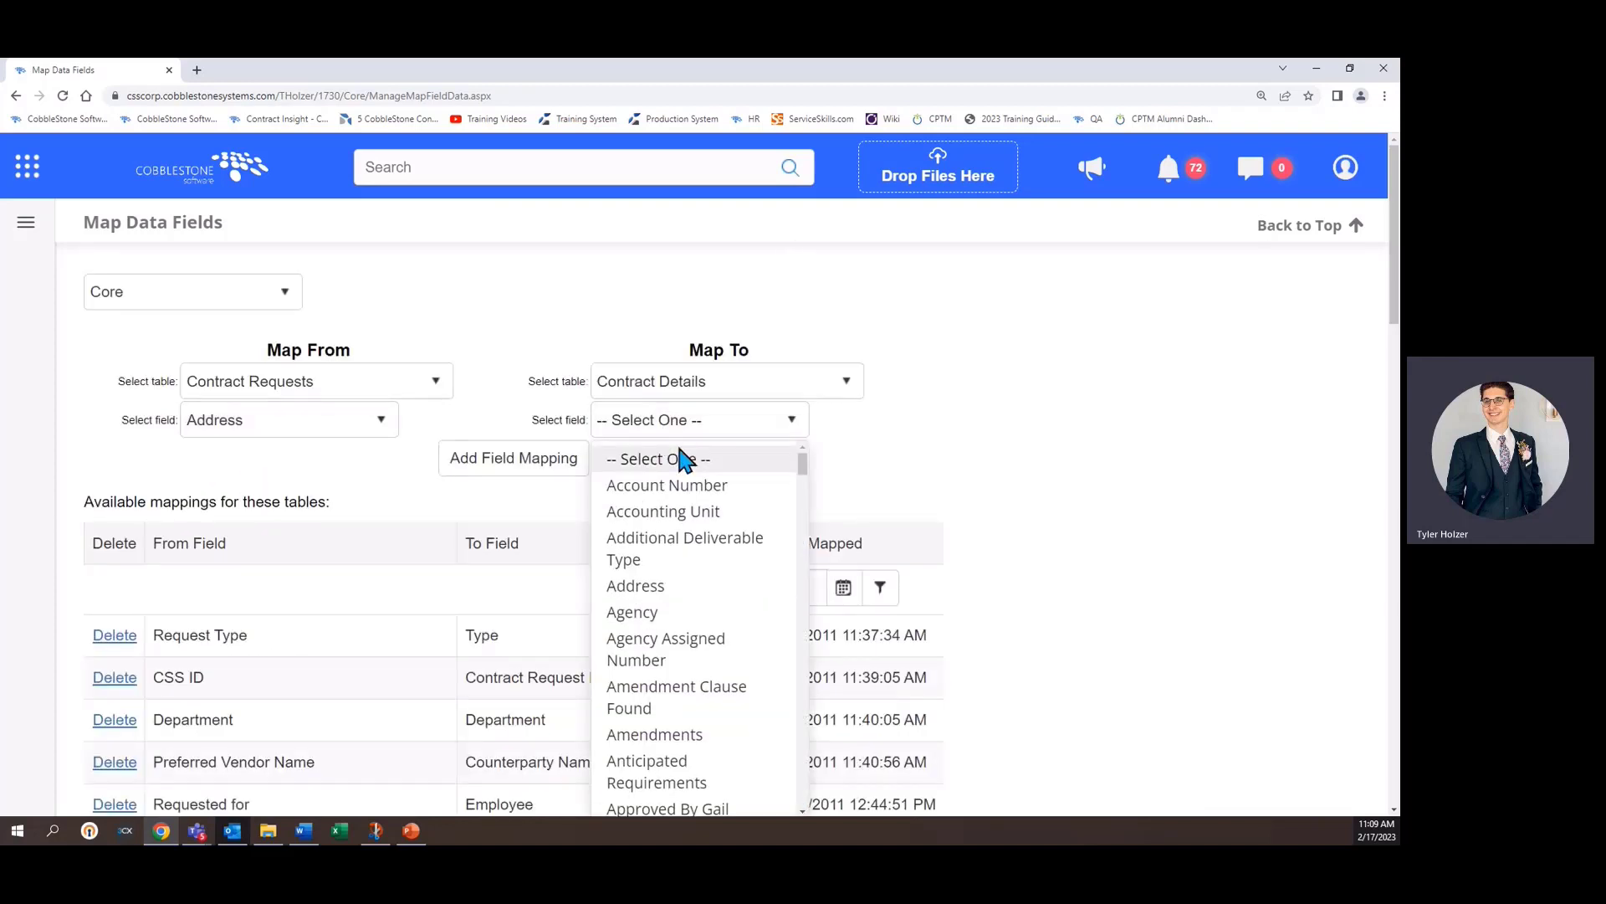
click(645, 588)
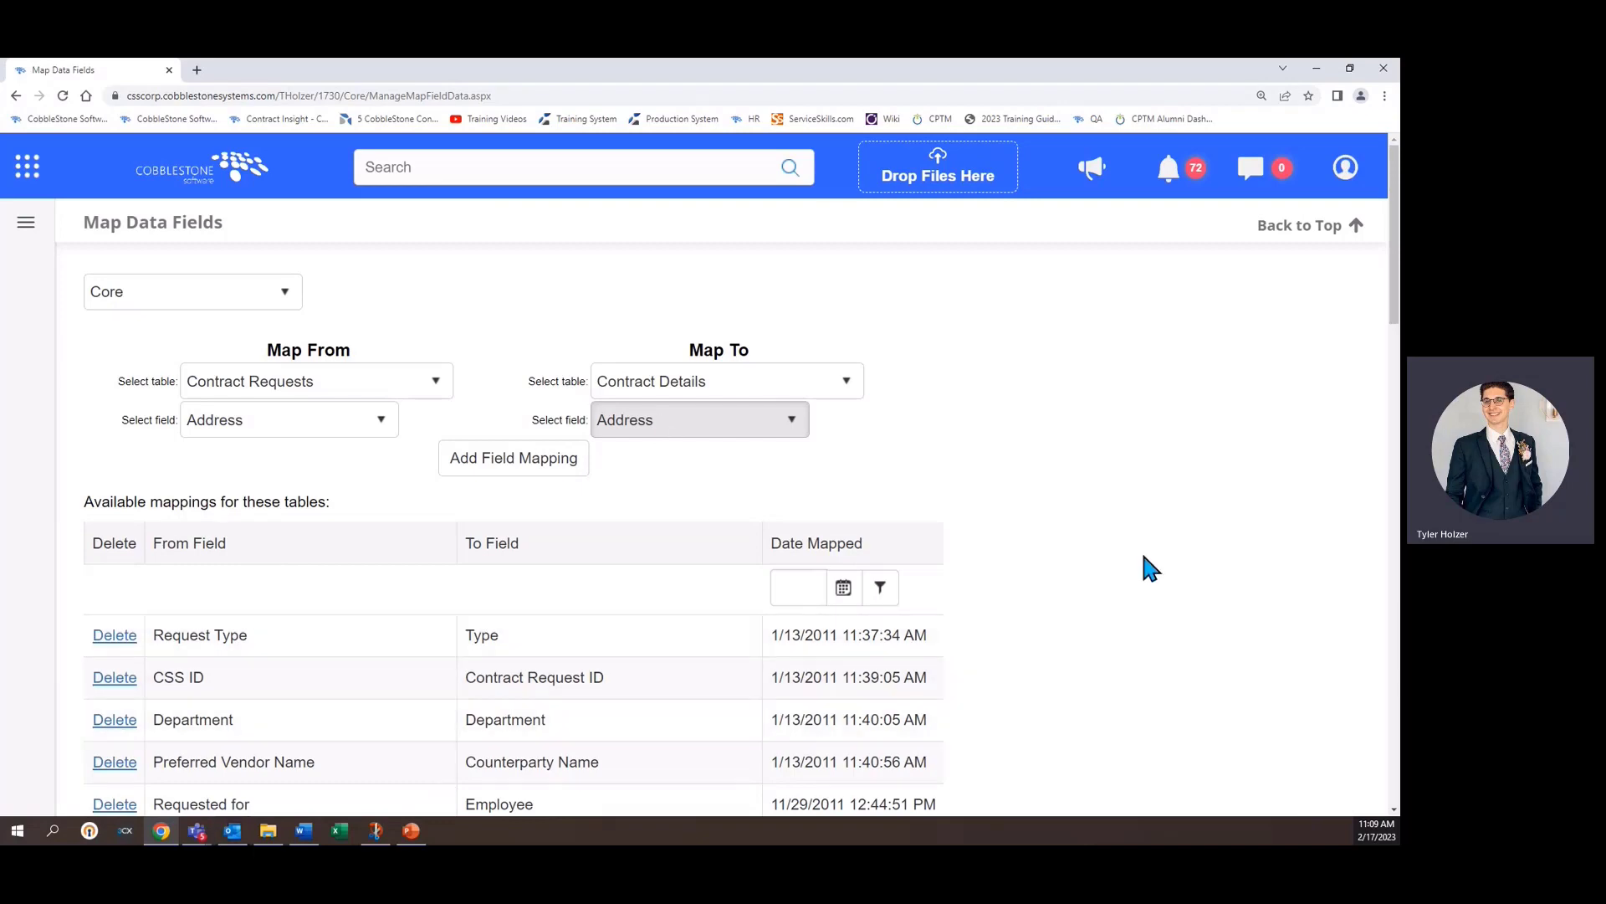
- Set the subtable mapping from Request Files Attached / Uploaded to Contract Files Attached / Uploaded
scroll(1143, 557, down, 20)
scroll(1144, 556, down, 3)
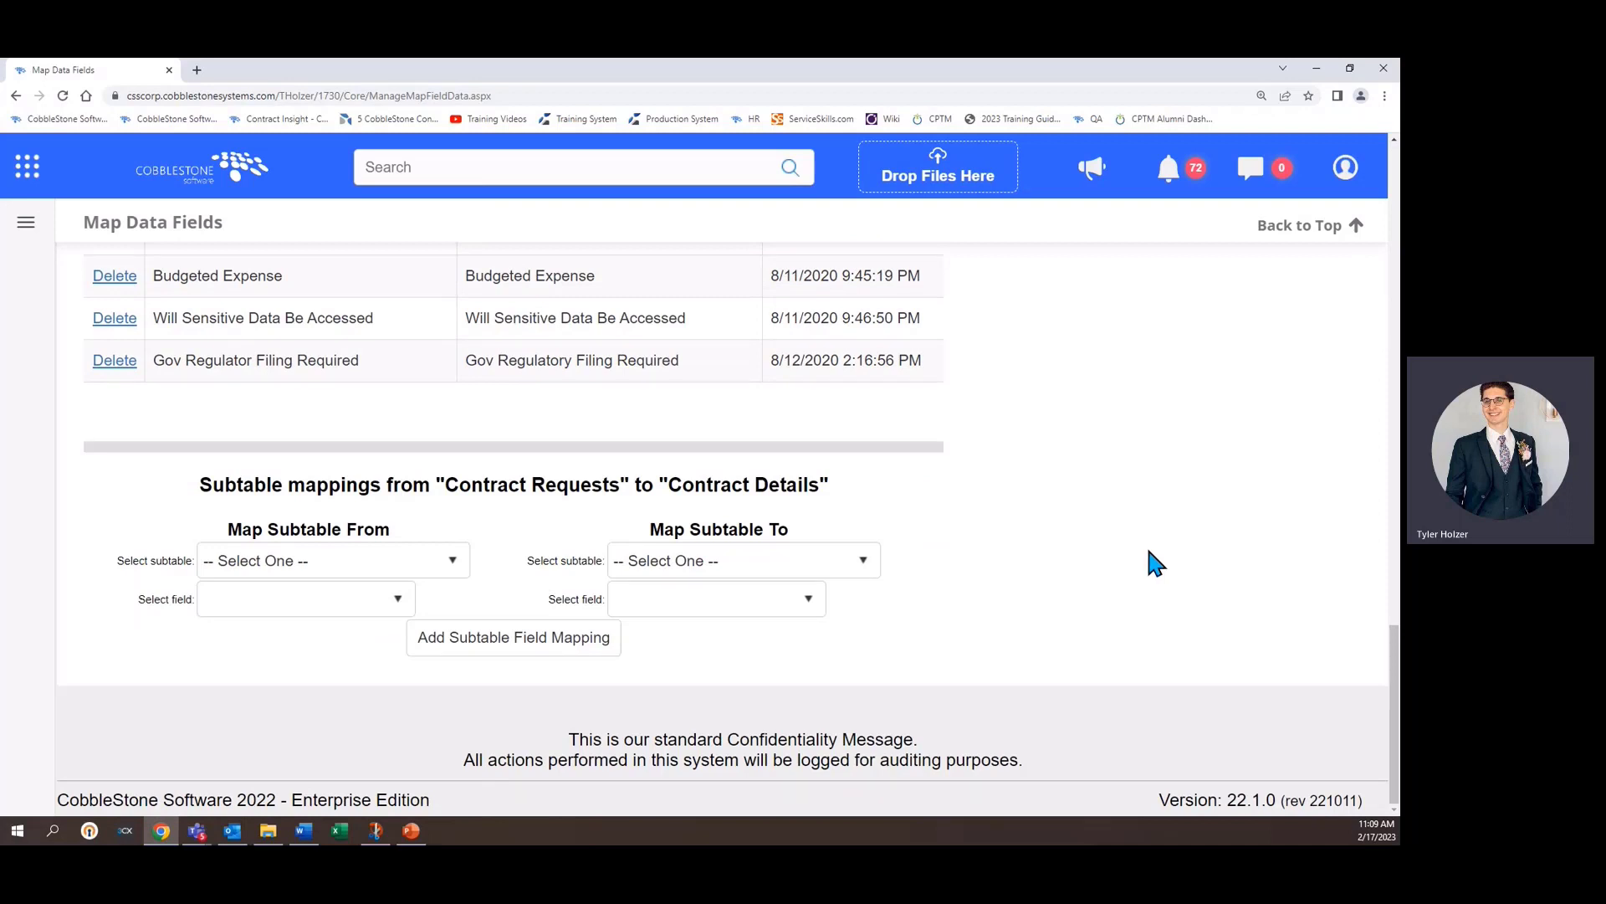
click(421, 567)
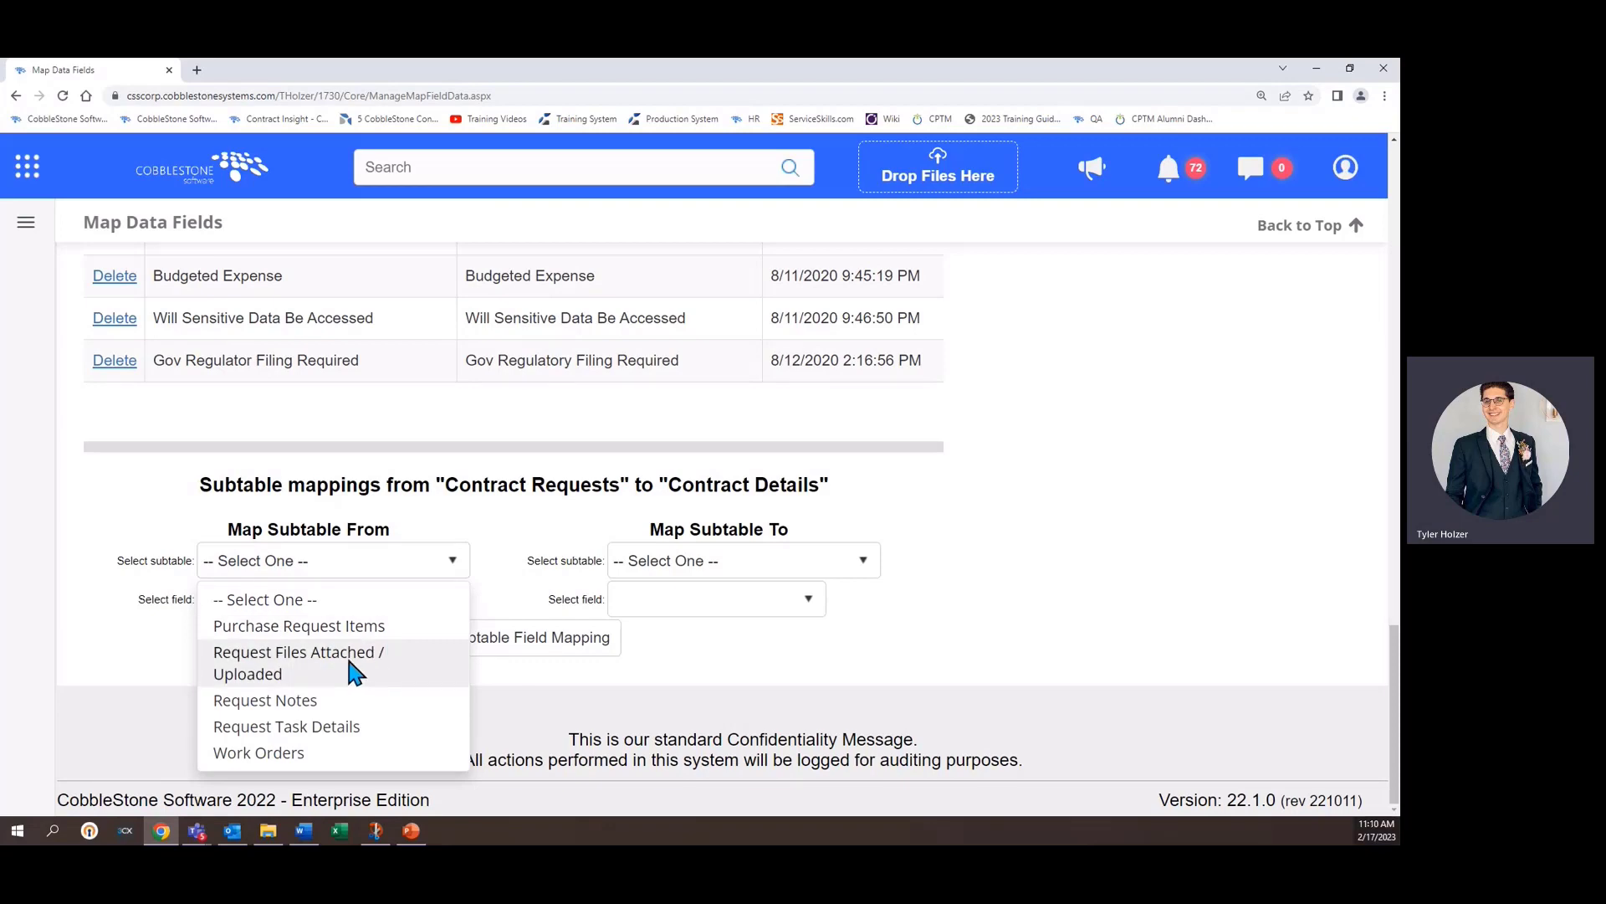
click(295, 679)
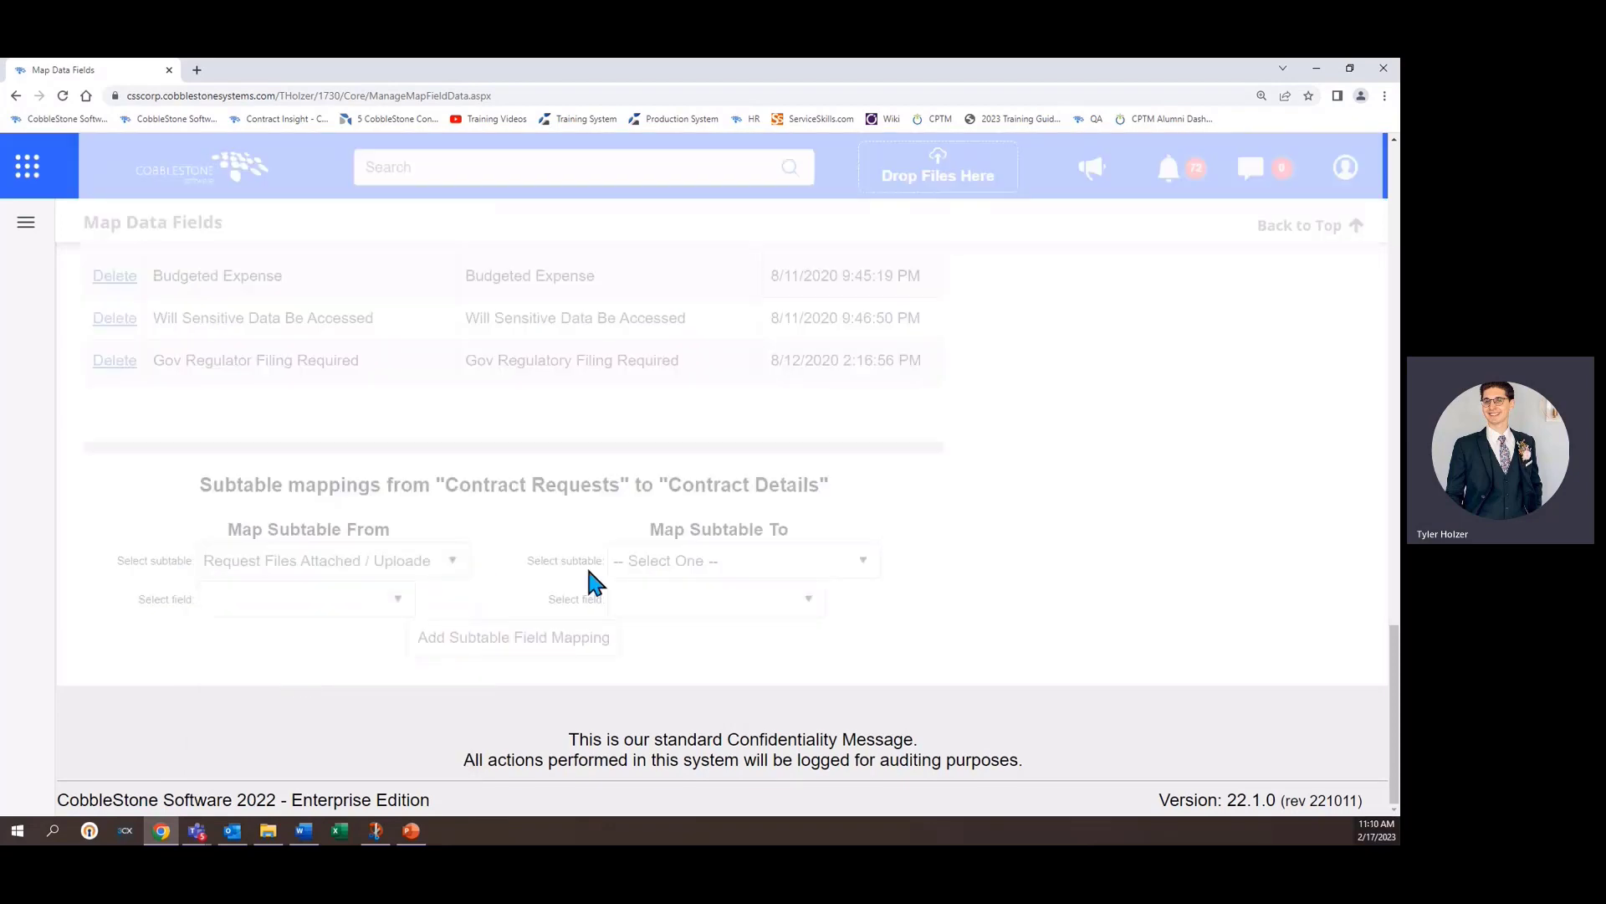
click(783, 565)
scroll(763, 430, down, 3)
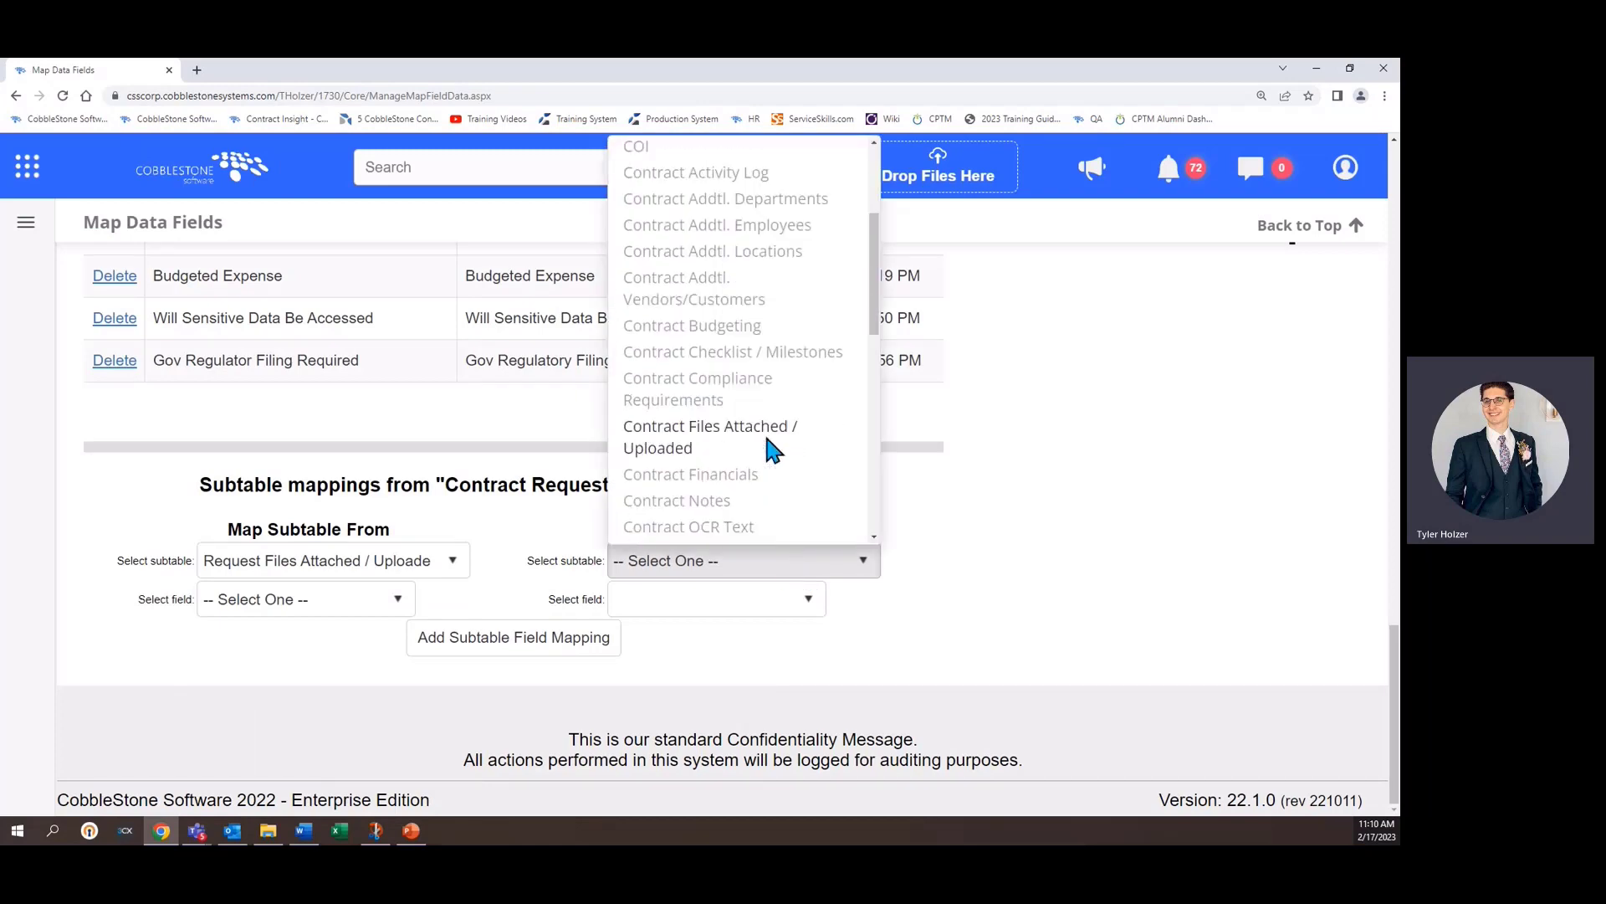
click(763, 430)
scroll(1063, 532, down, 10)
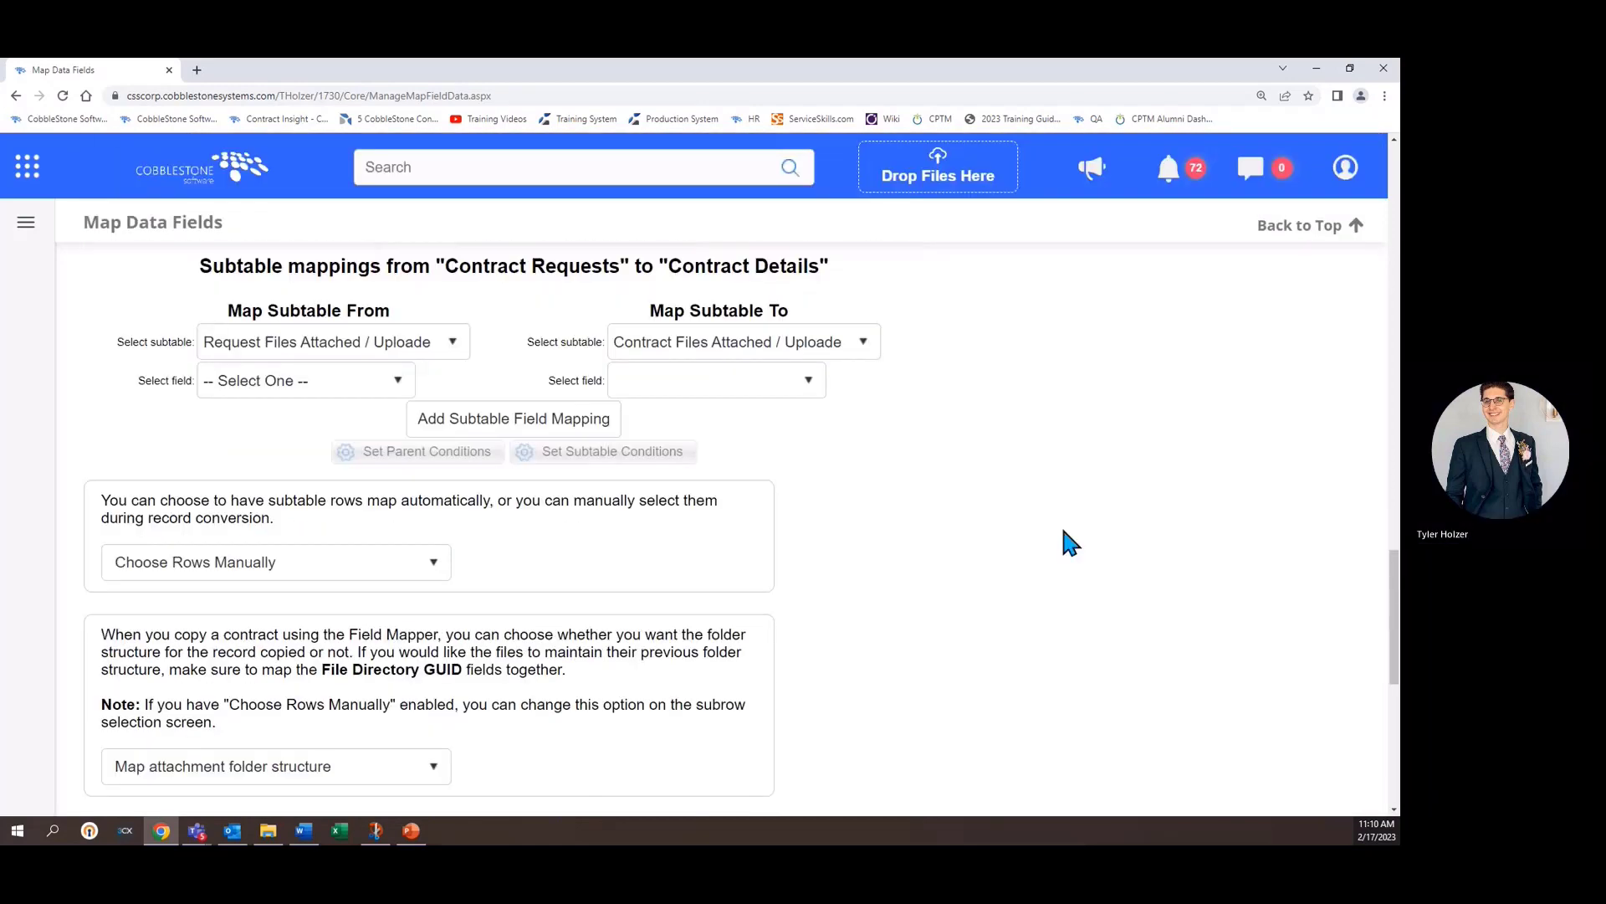
- Set the subtable Map From field to File Name
scroll(1062, 530, up, 8)
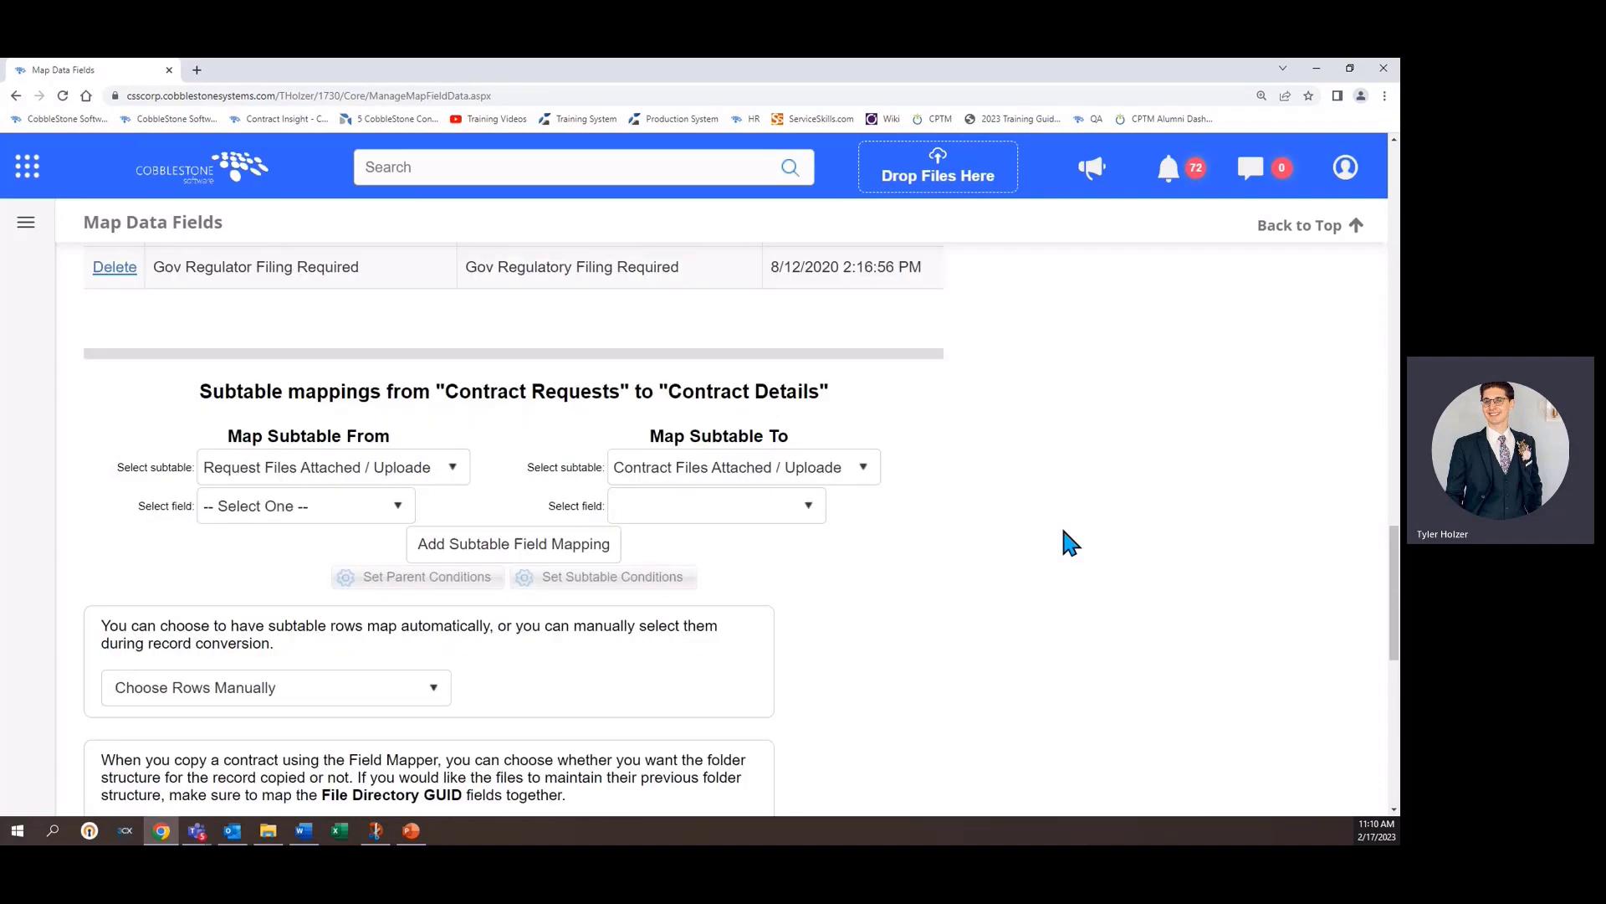
scroll(1073, 529, up, 3)
scroll(1072, 520, down, 2)
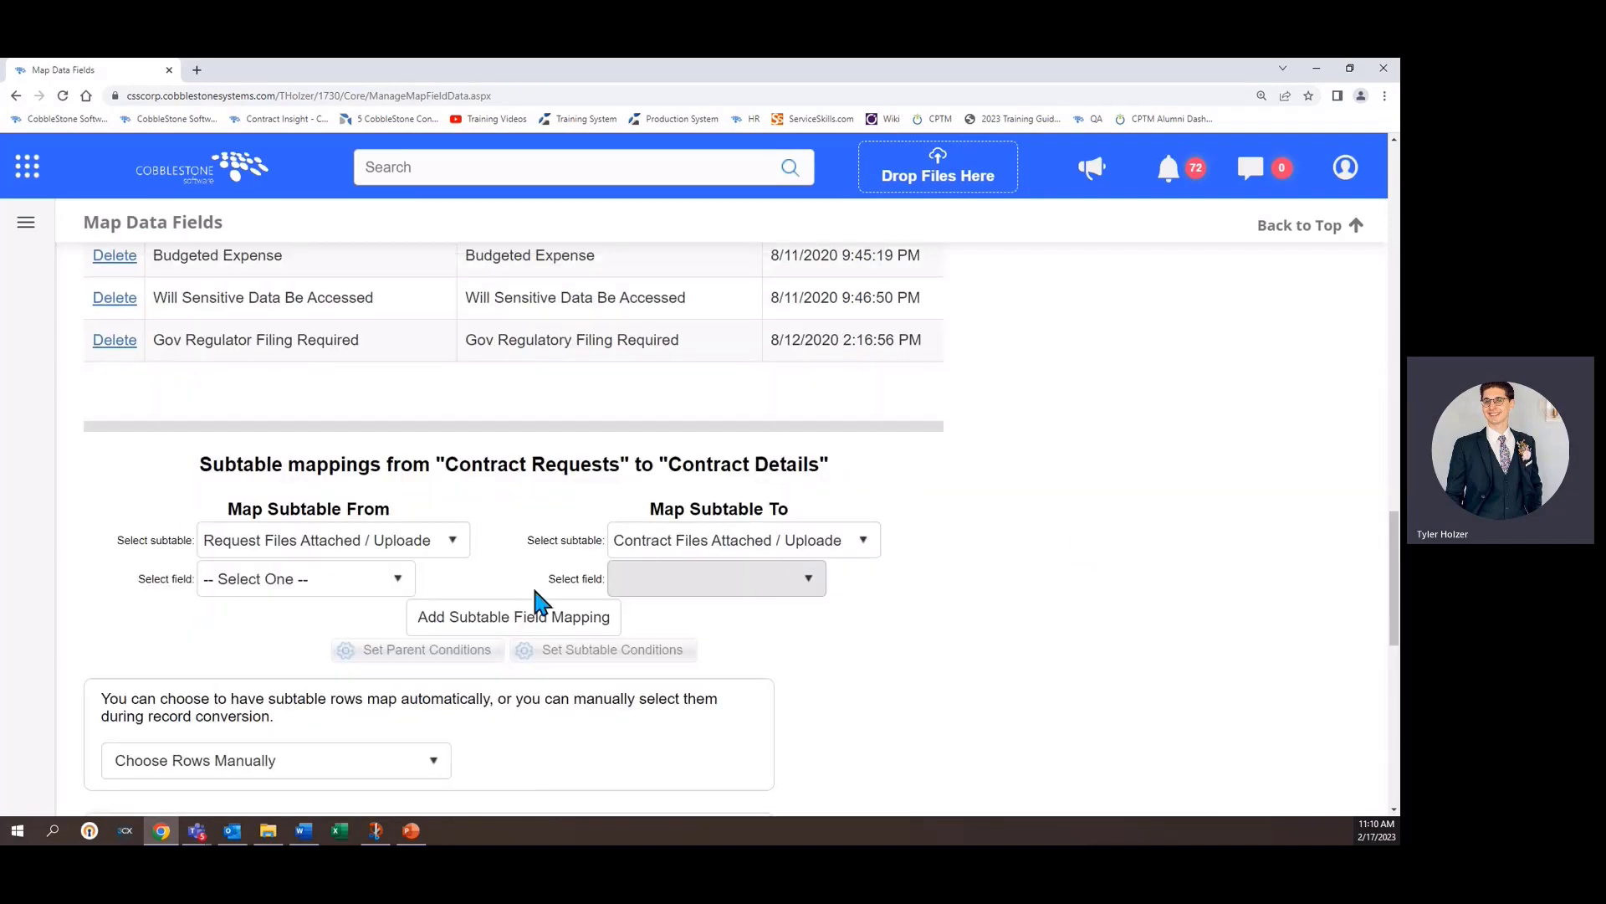
click(358, 581)
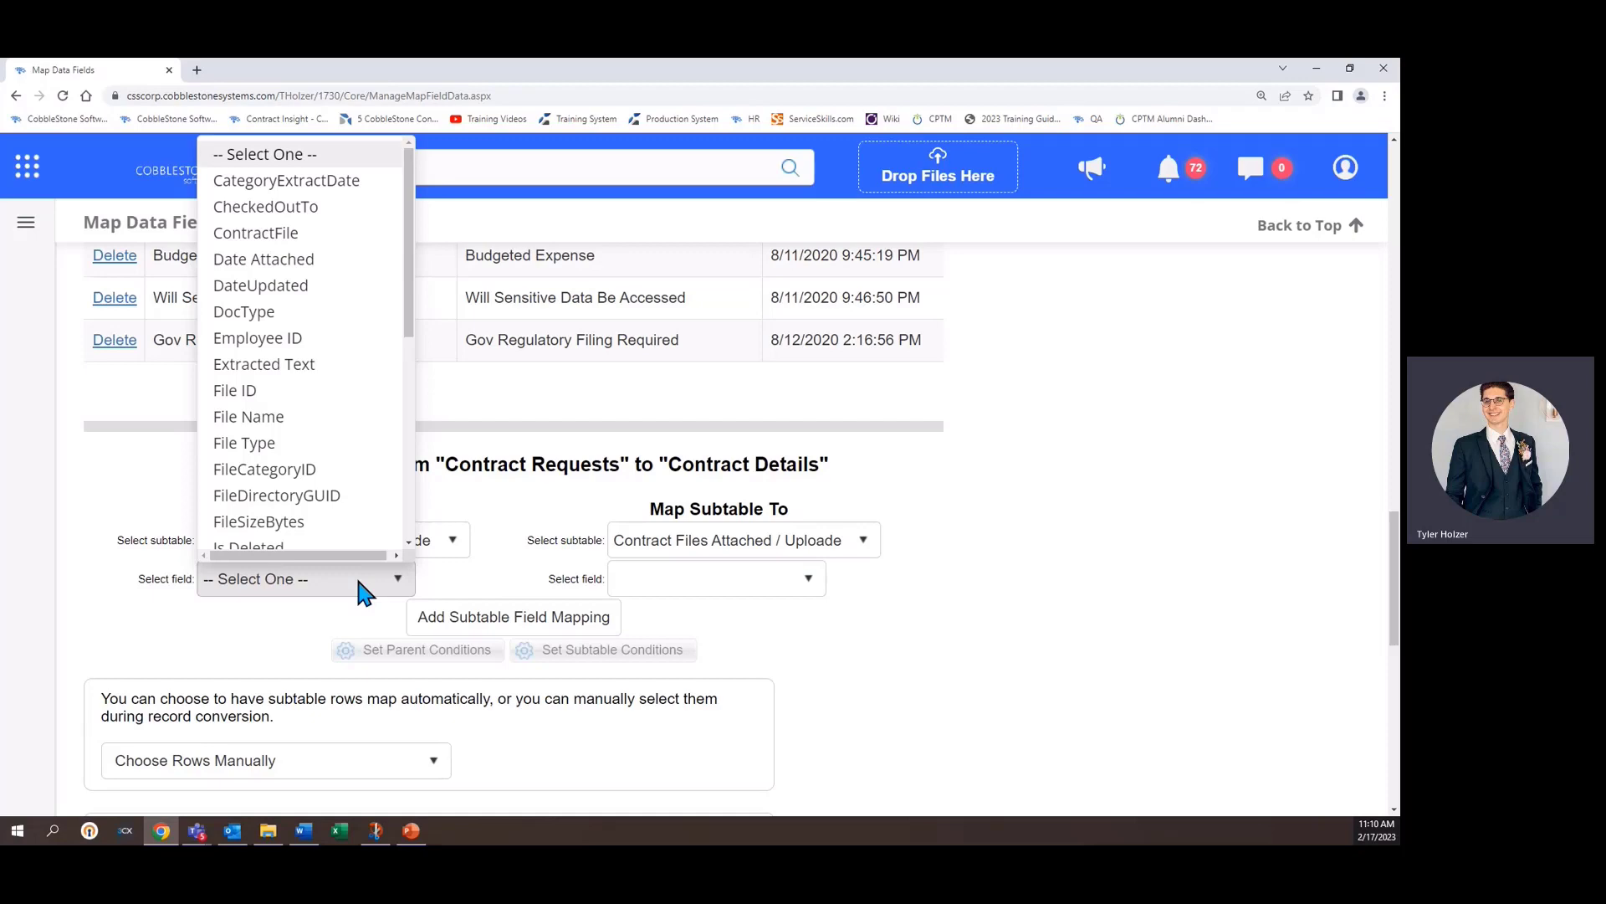
click(280, 419)
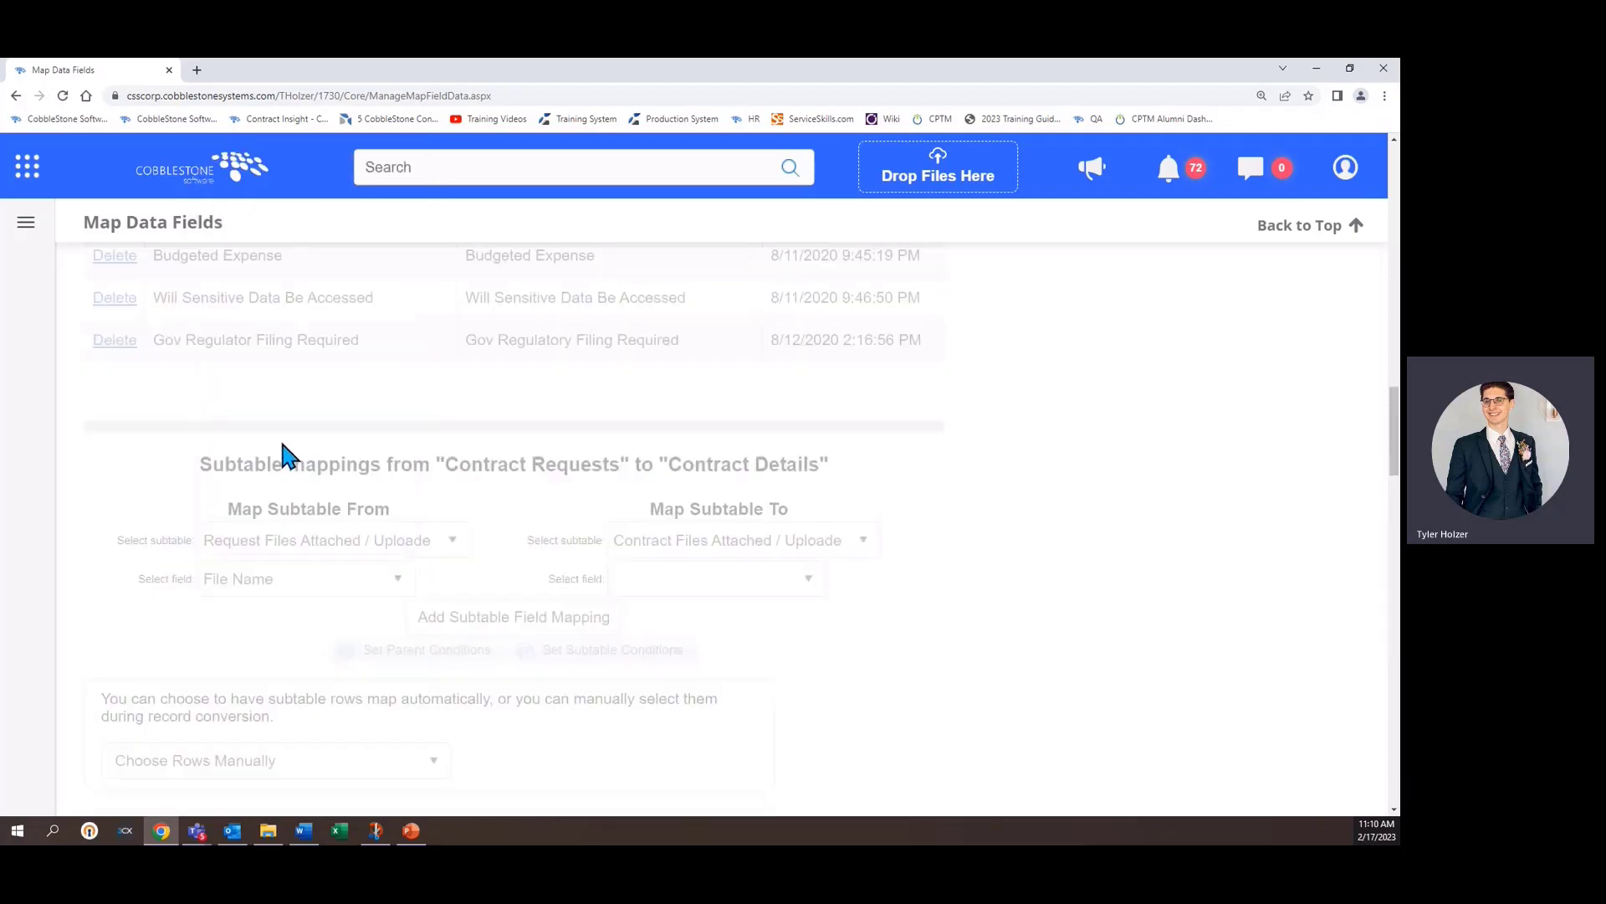
click(695, 584)
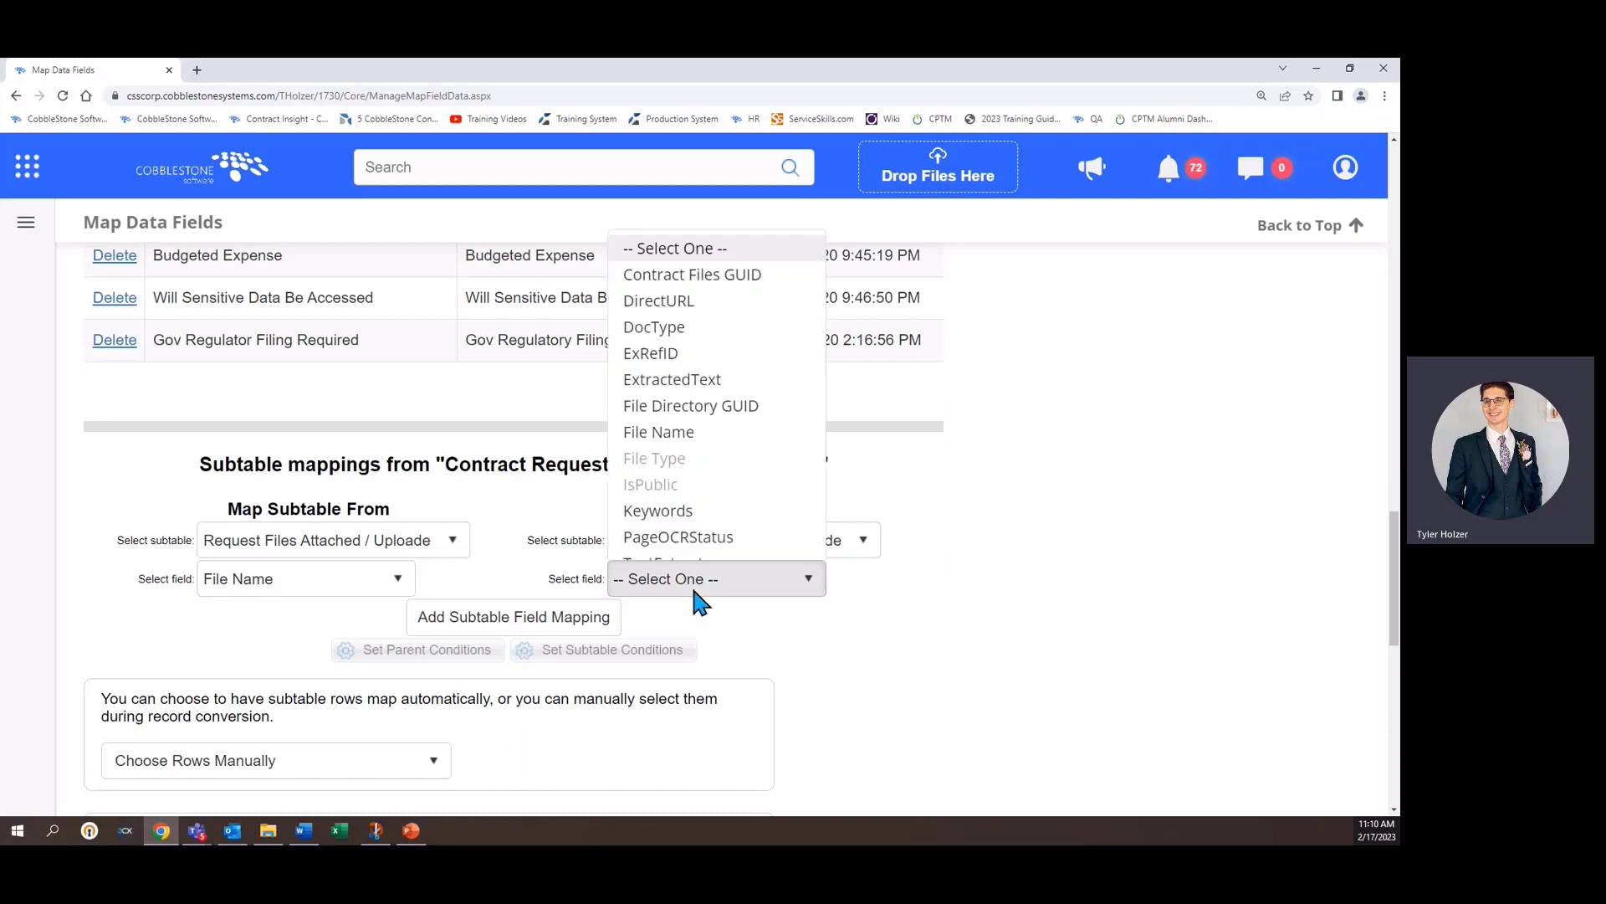
- Set the subtable field mapping from Is Public in the request files to IsPublic in the contract files
click(295, 575)
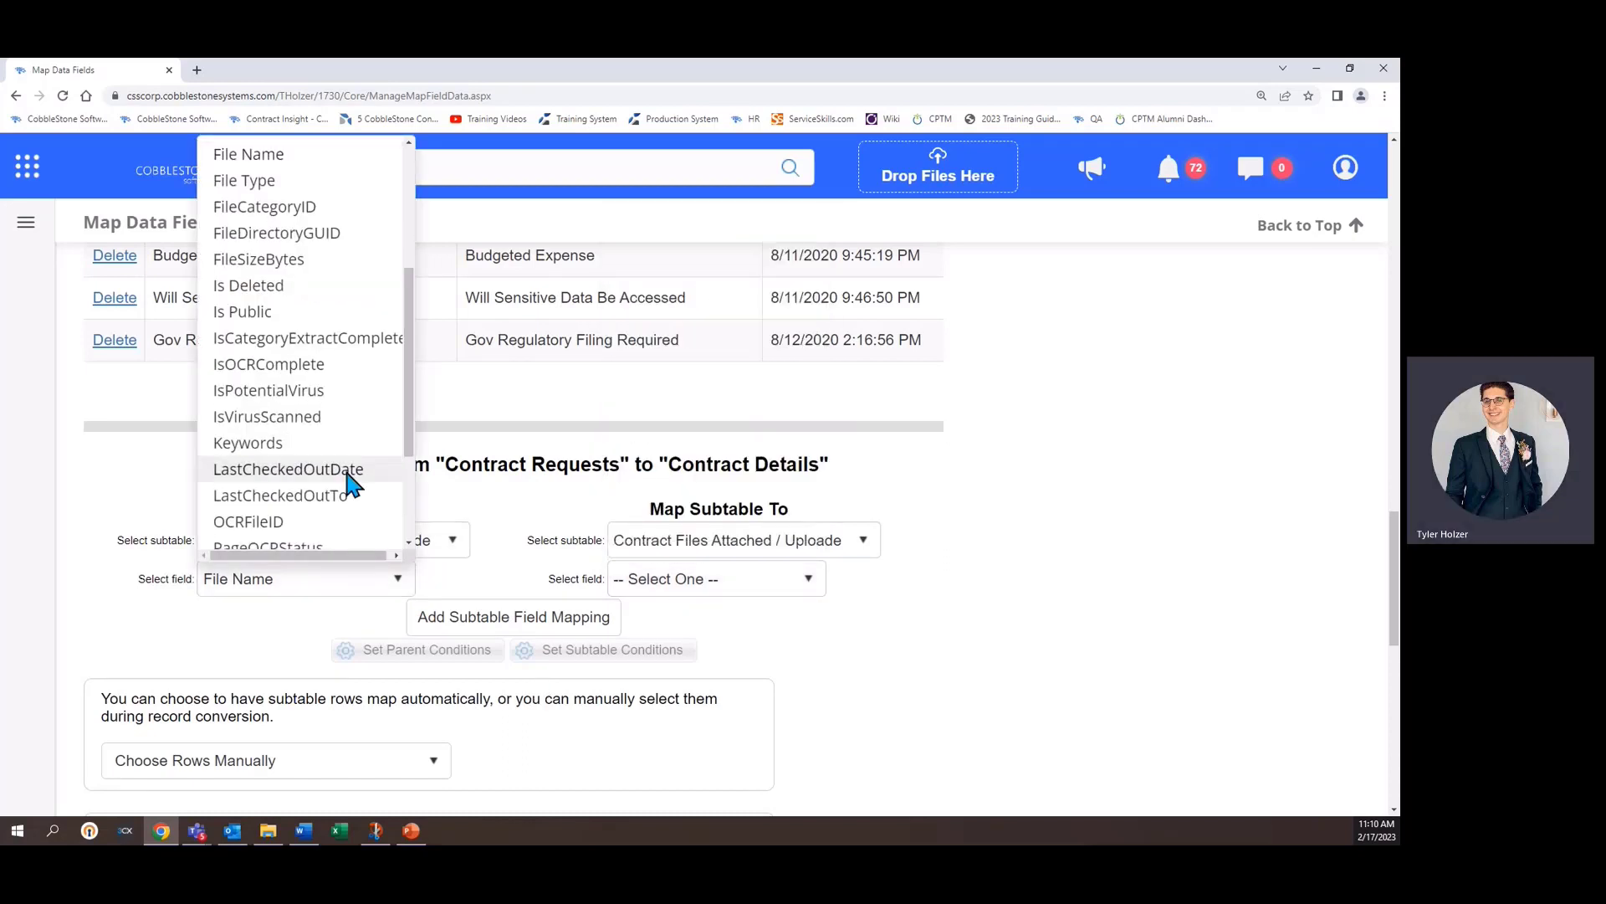
click(251, 312)
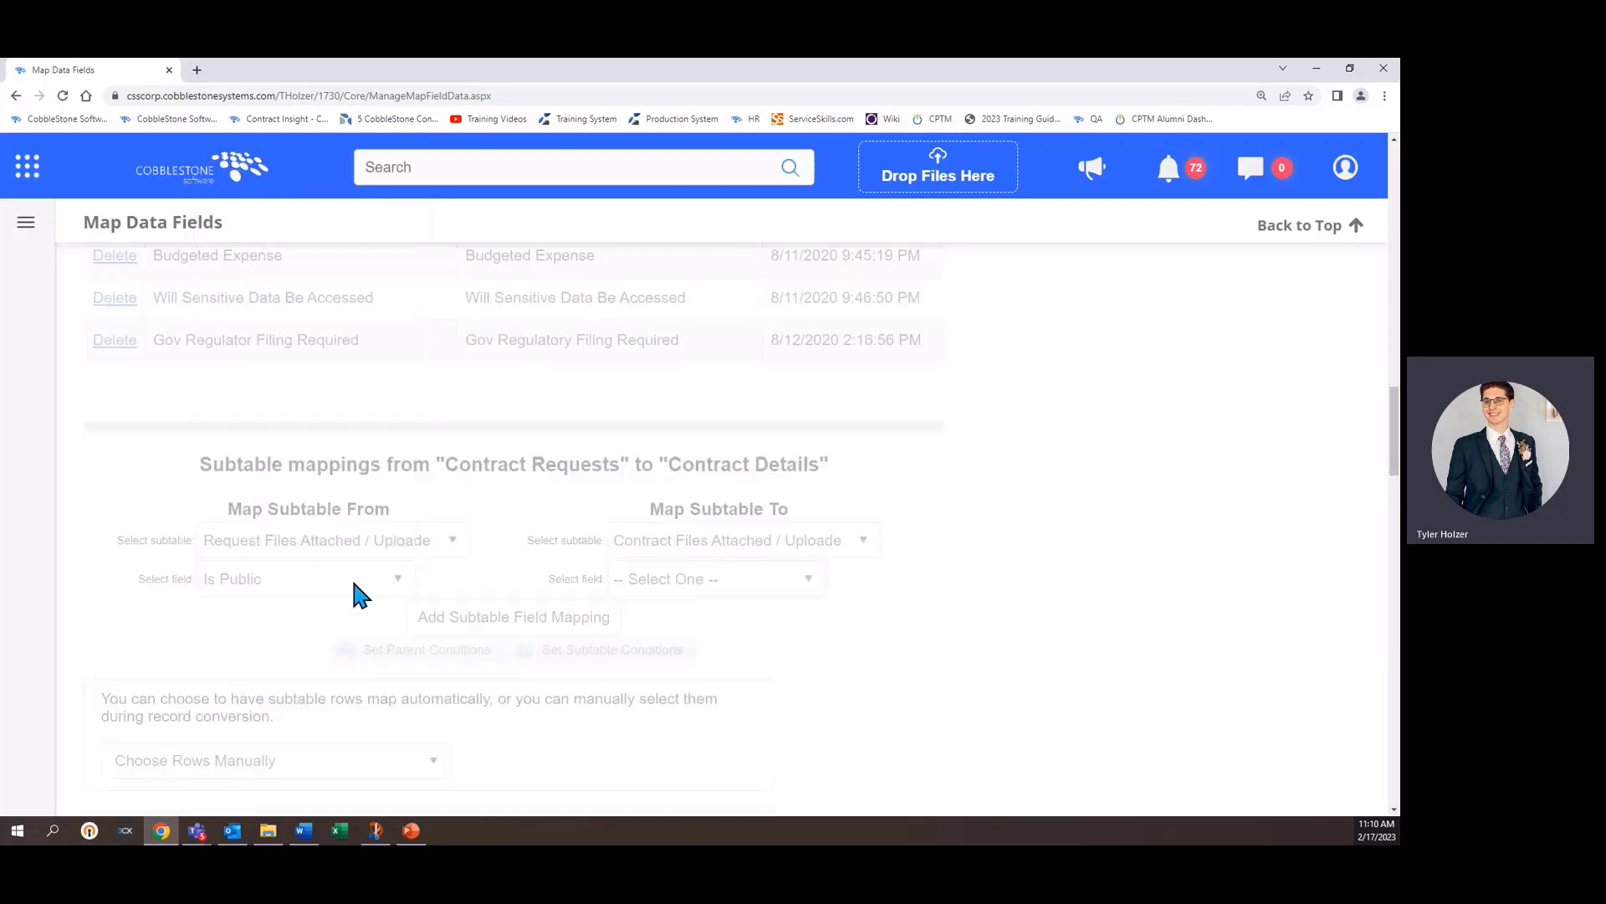
click(679, 584)
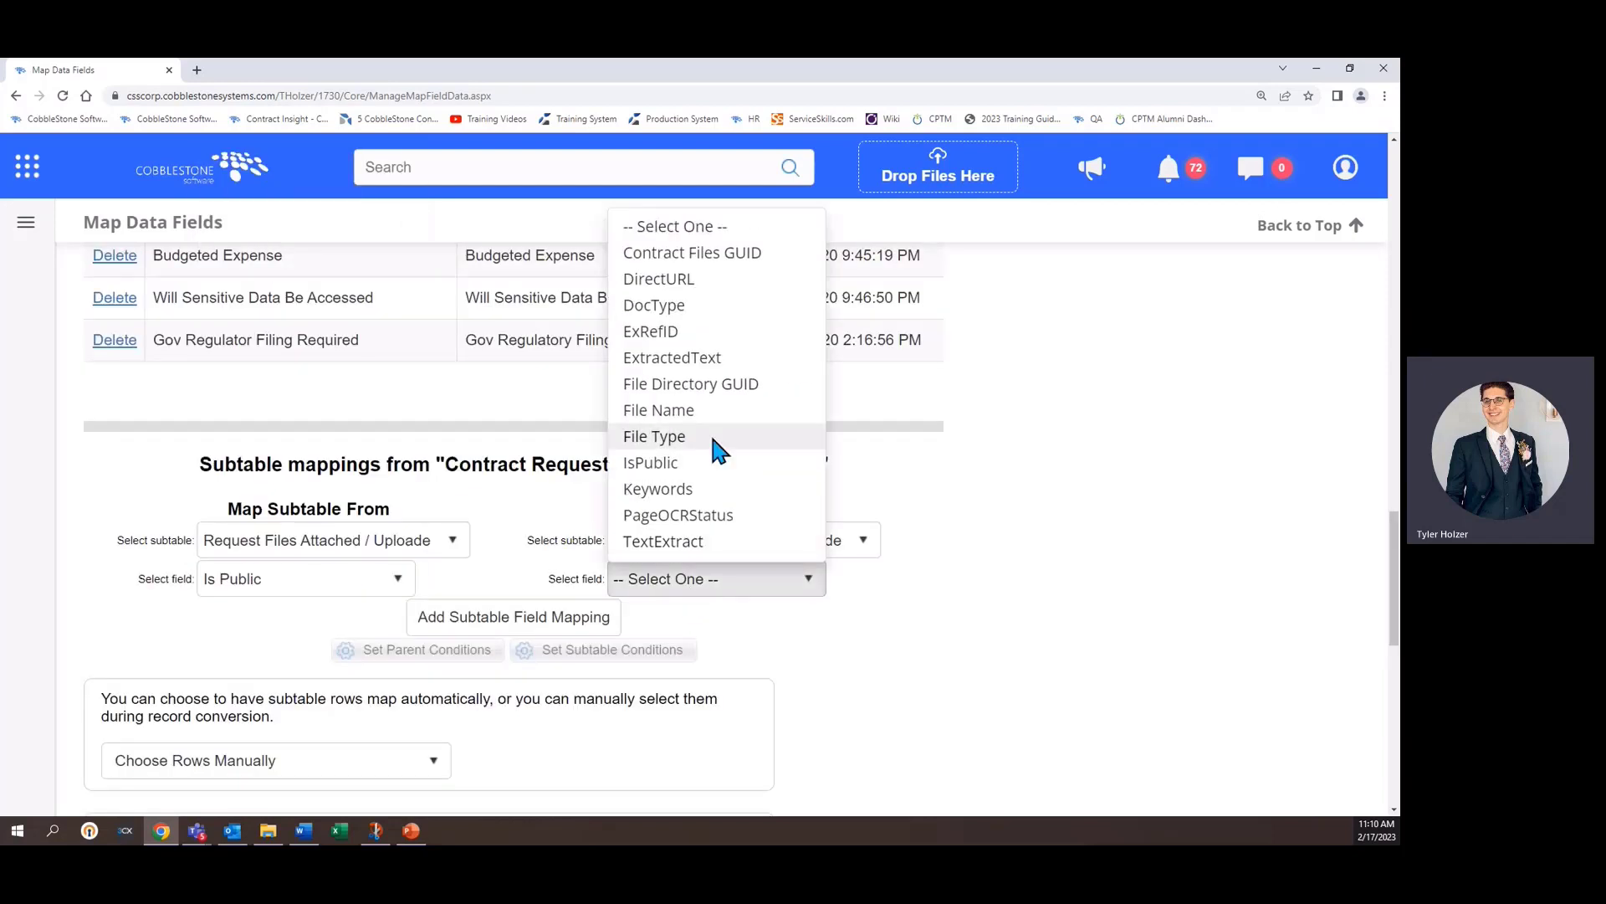
click(705, 487)
click(675, 576)
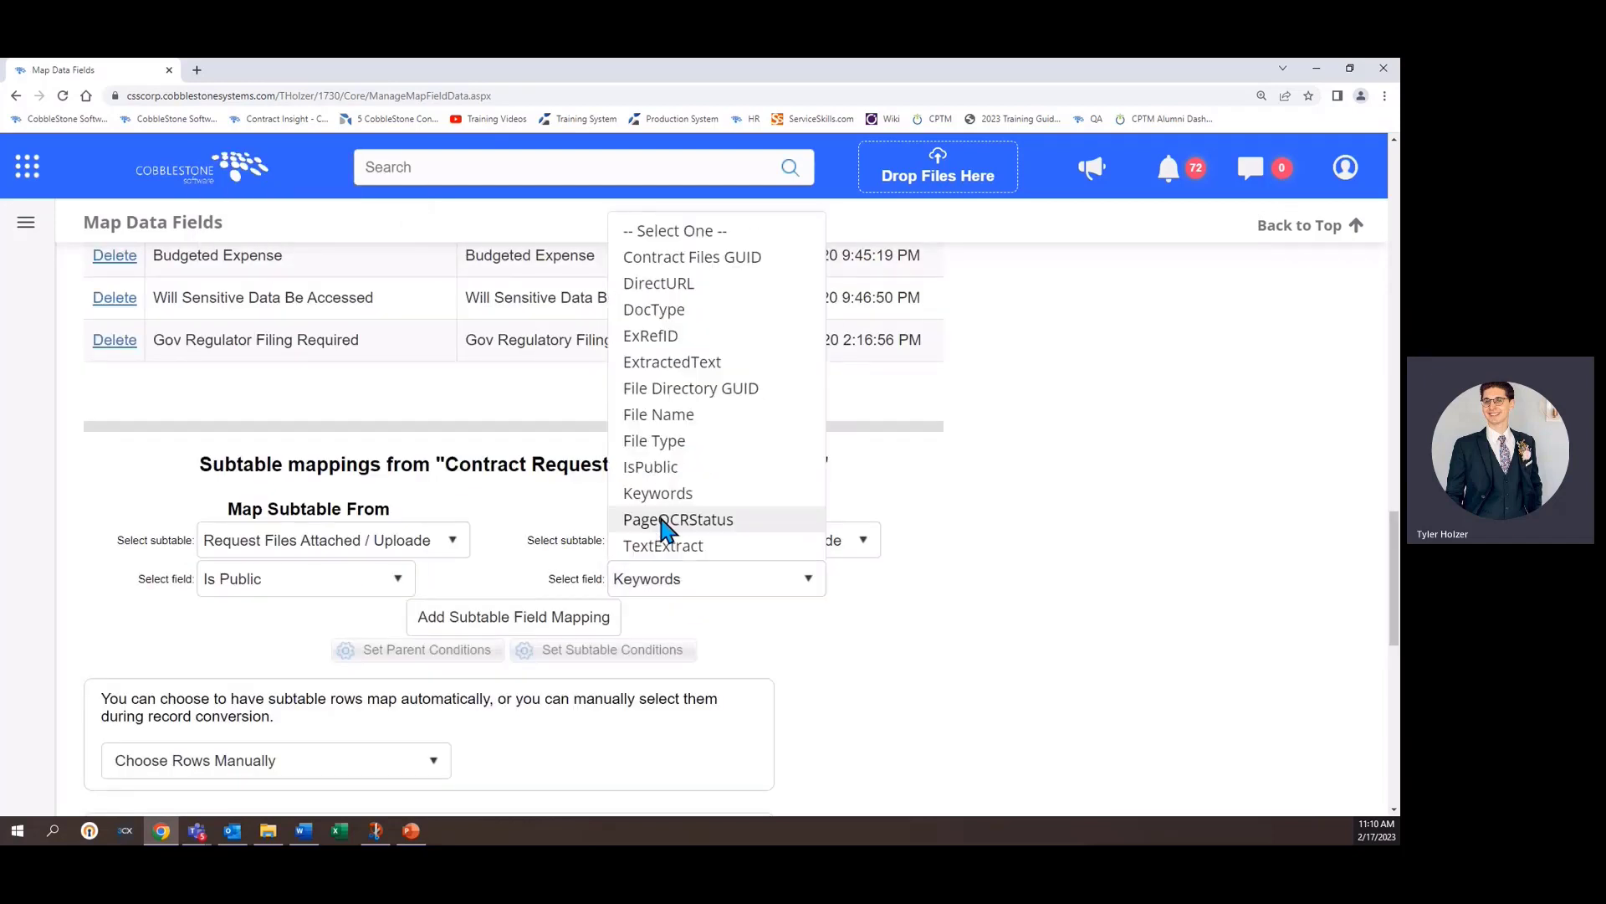
click(654, 464)
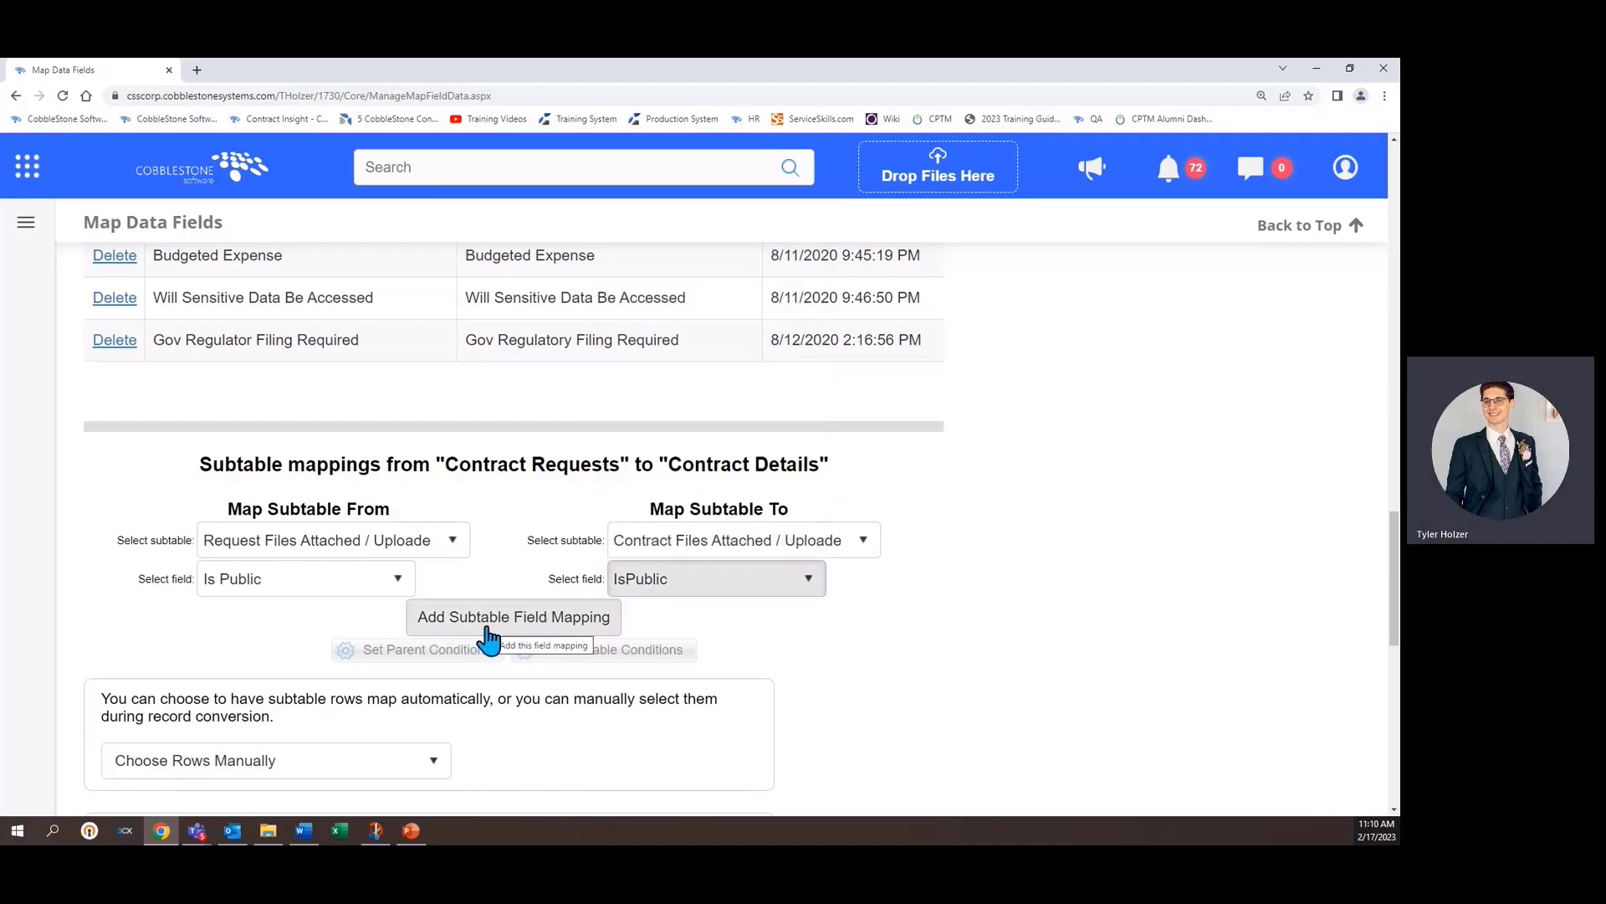
- Review the subtable row mapping option, keeping Choose Rows Manually, and the attachment folder structure options
scroll(921, 635, down, 2)
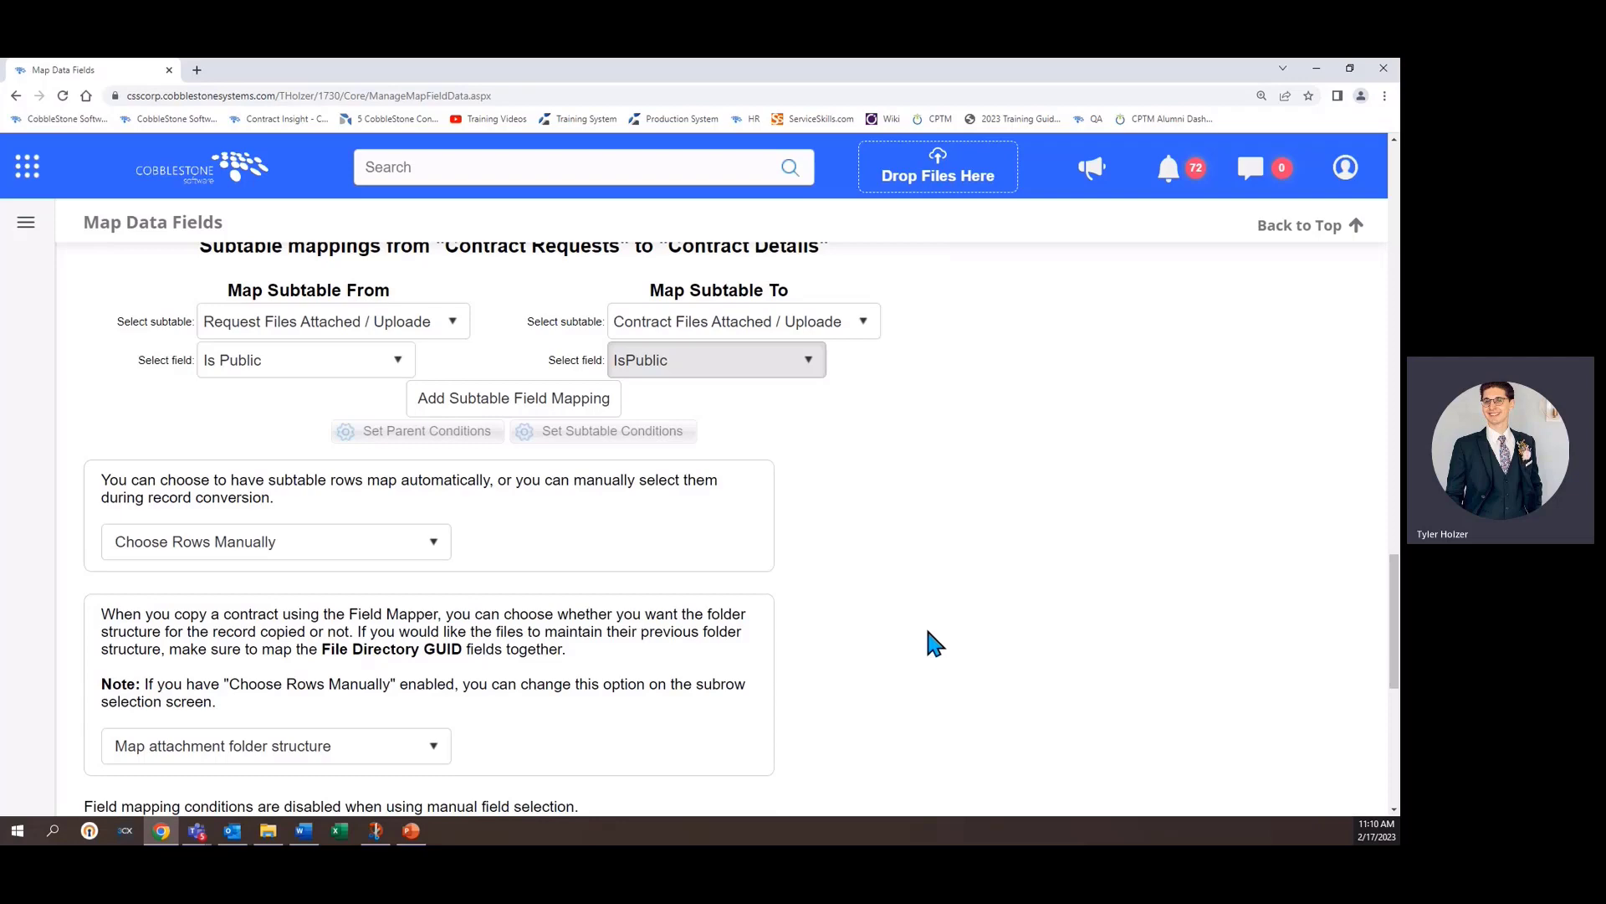
scroll(919, 638, down, 1)
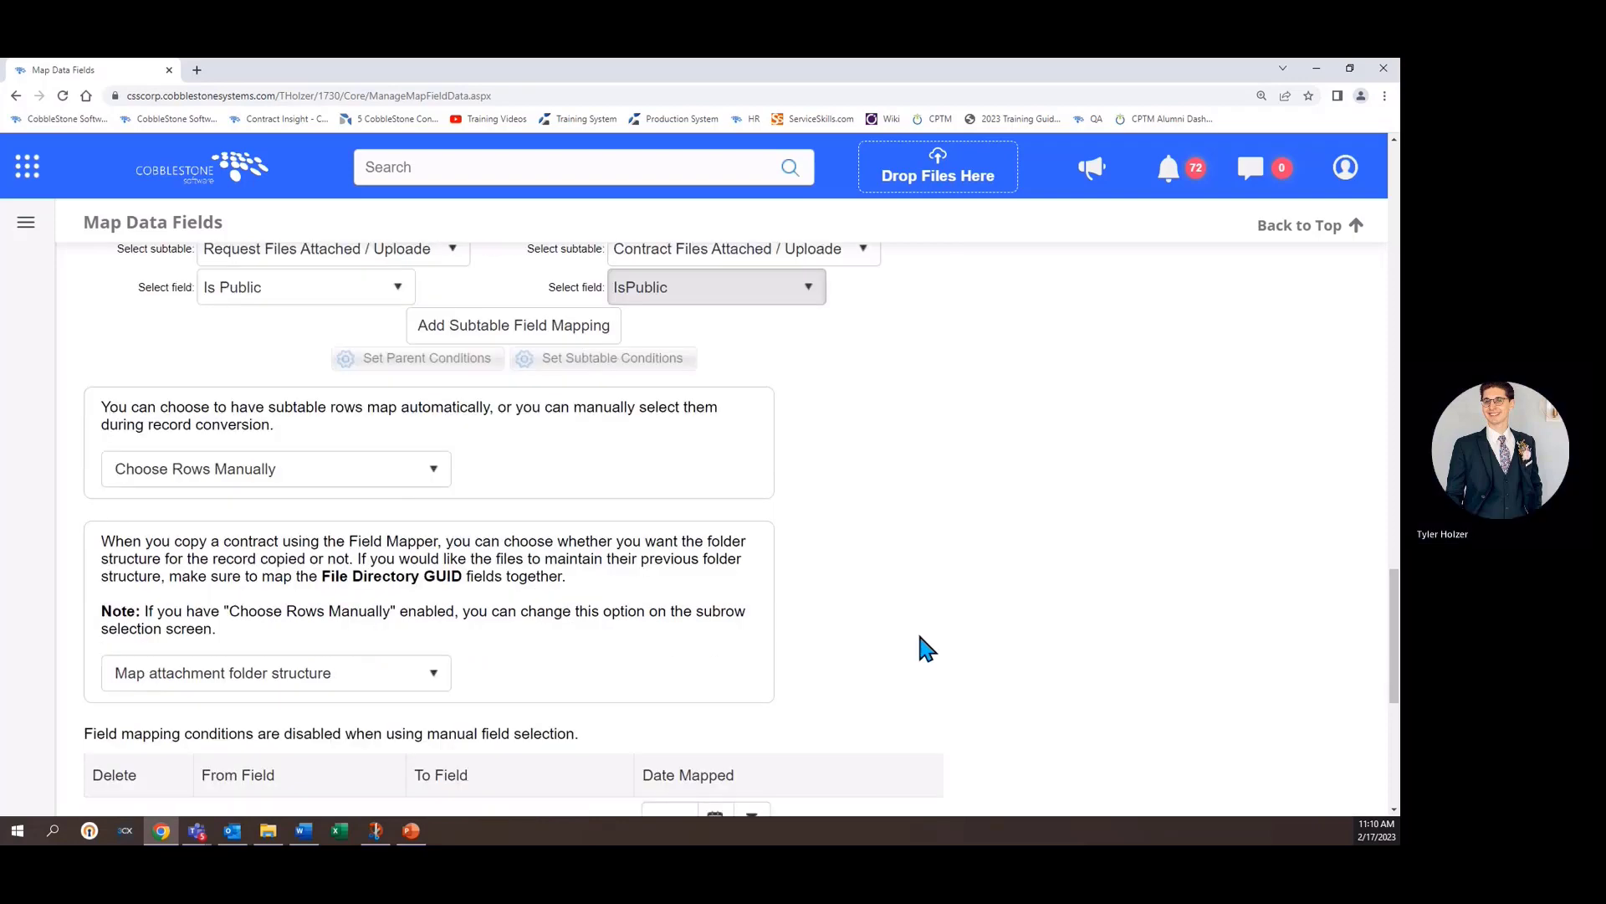
click(244, 478)
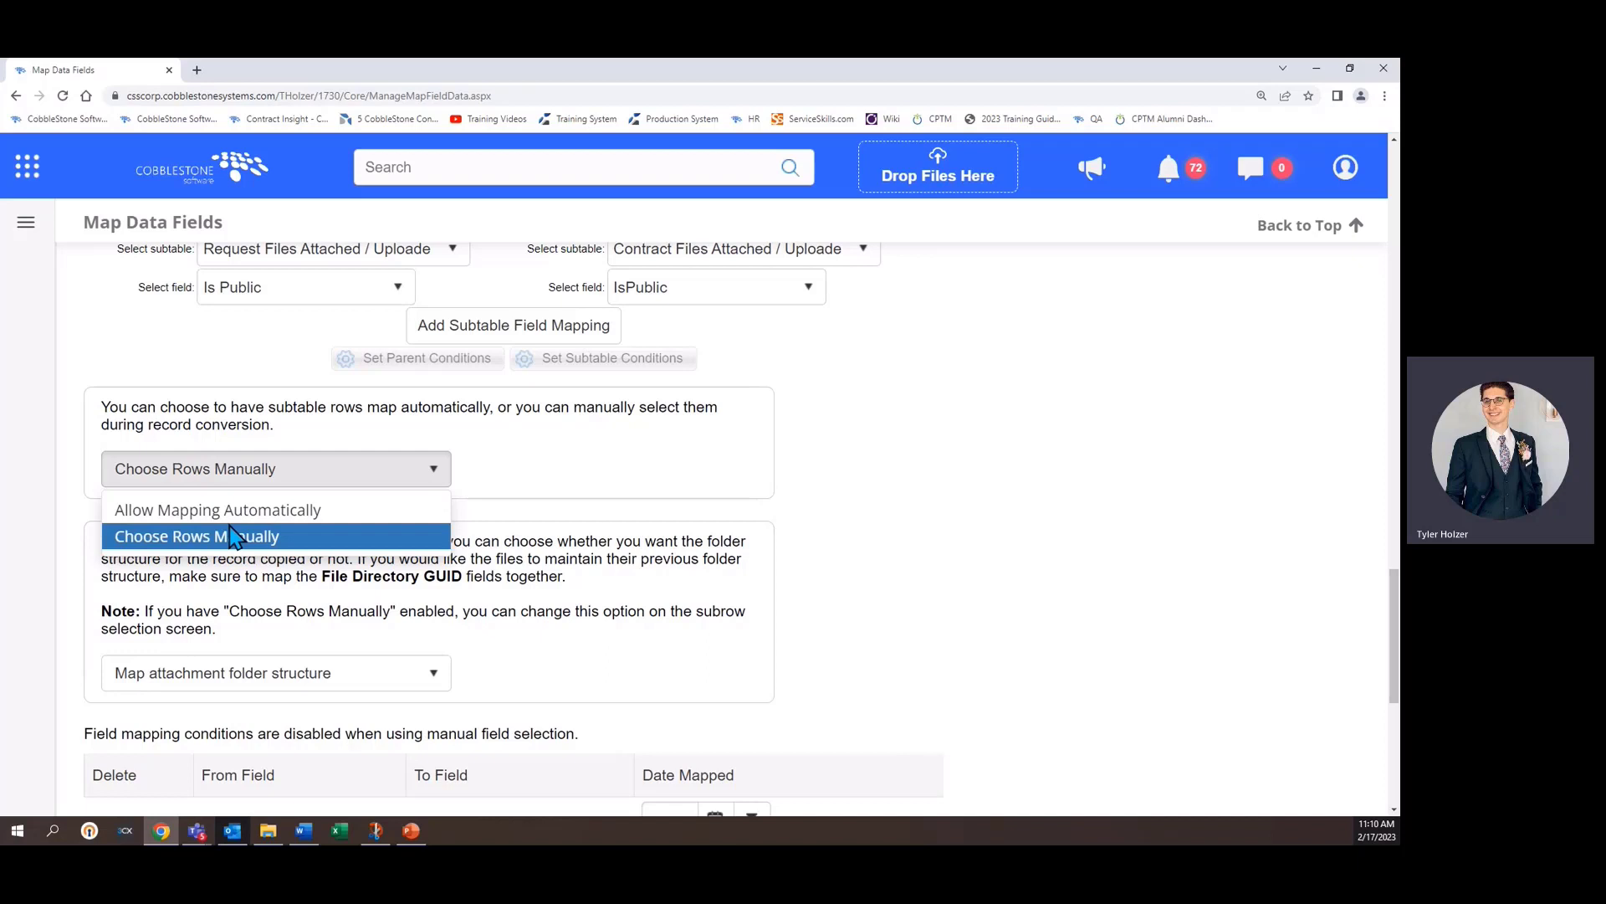
click(233, 536)
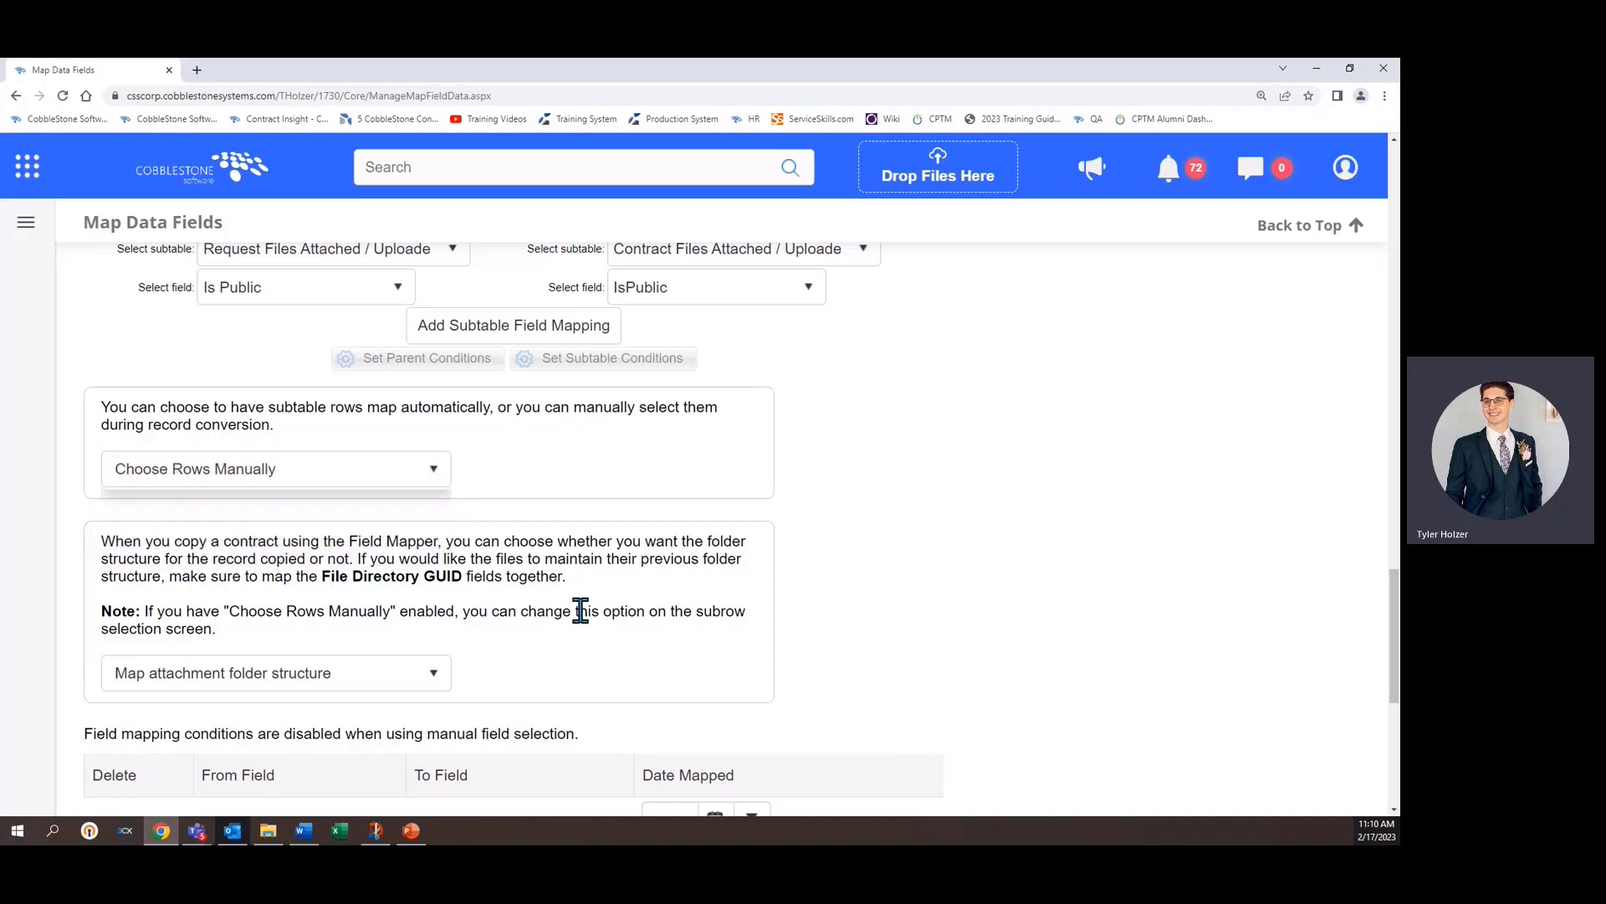
click(395, 673)
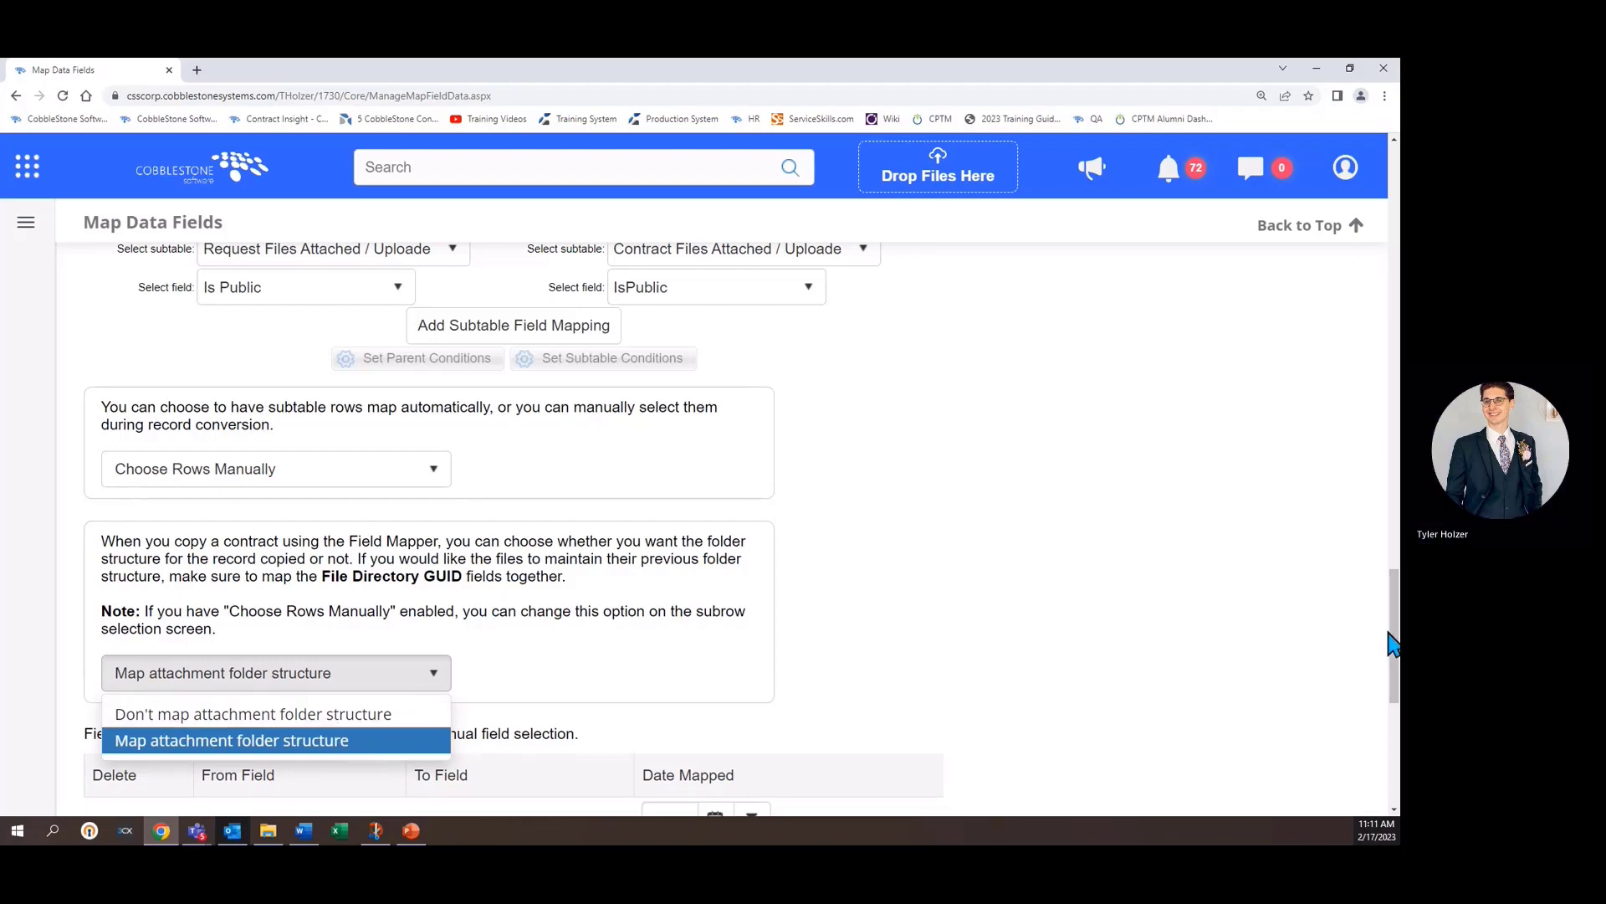
- Examine the available tables in the Map From and Map To table lists
drag(1389, 645, 1377, 213)
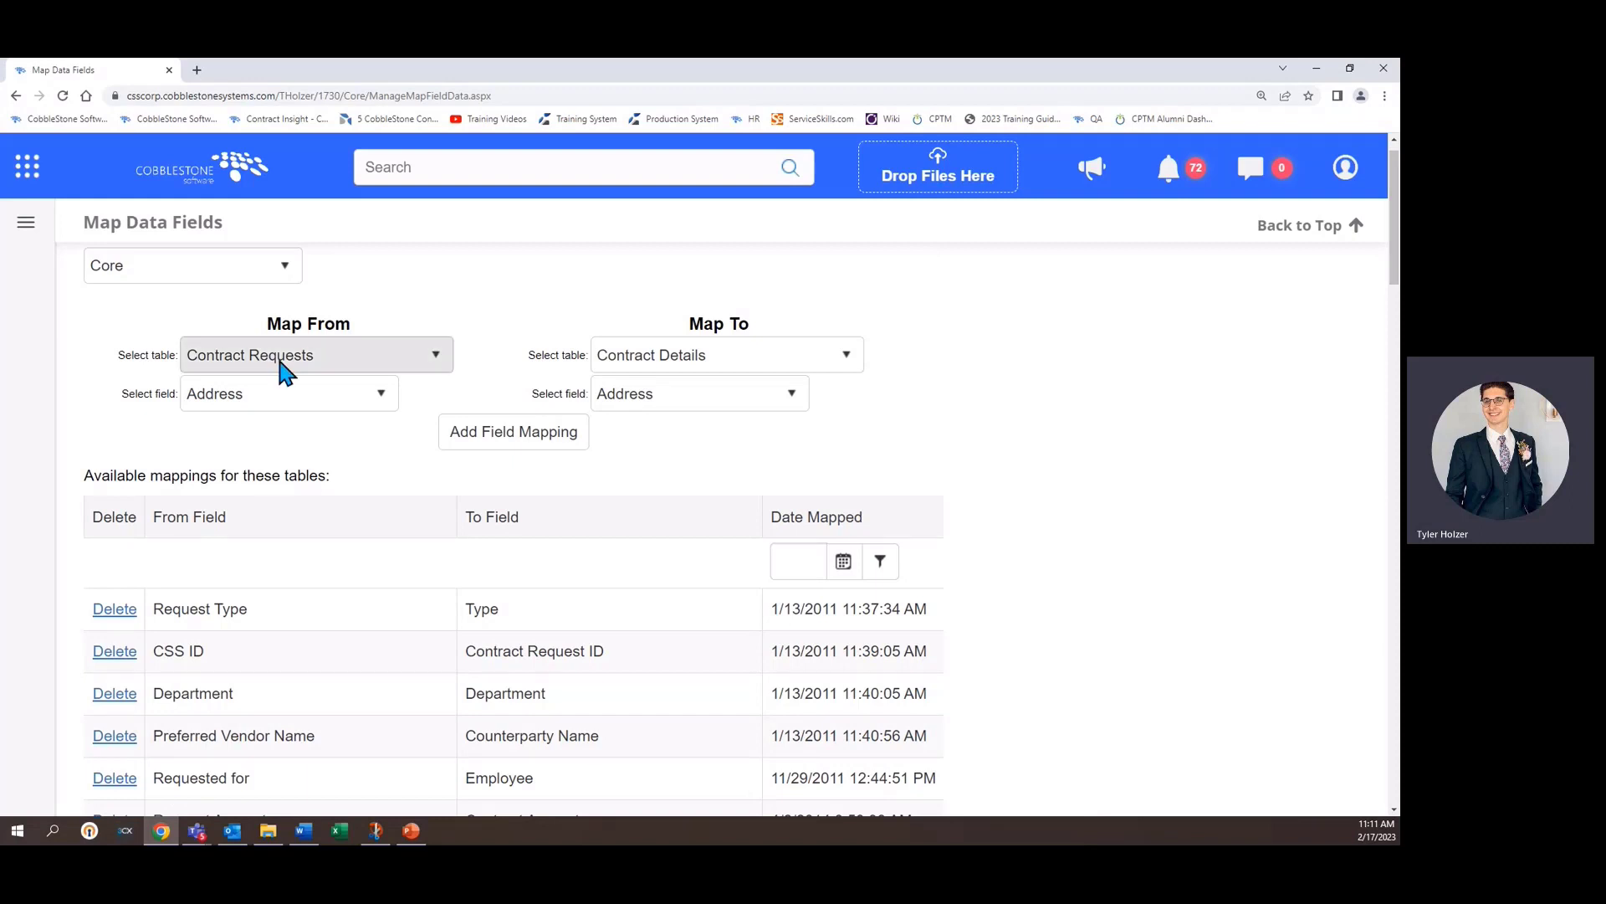
click(409, 360)
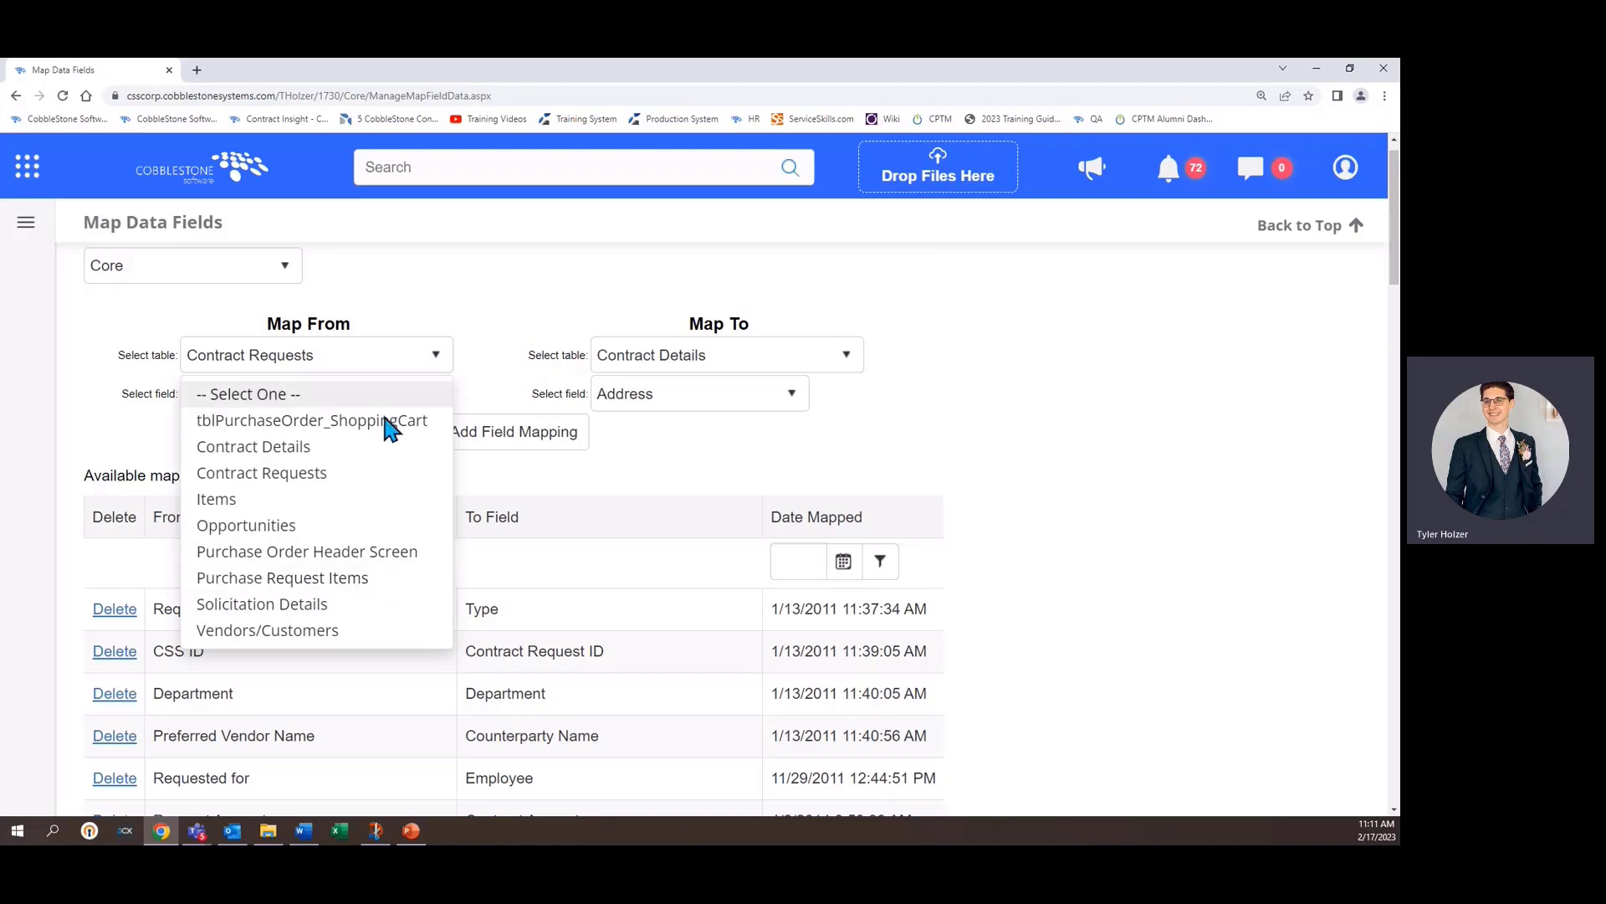
click(692, 354)
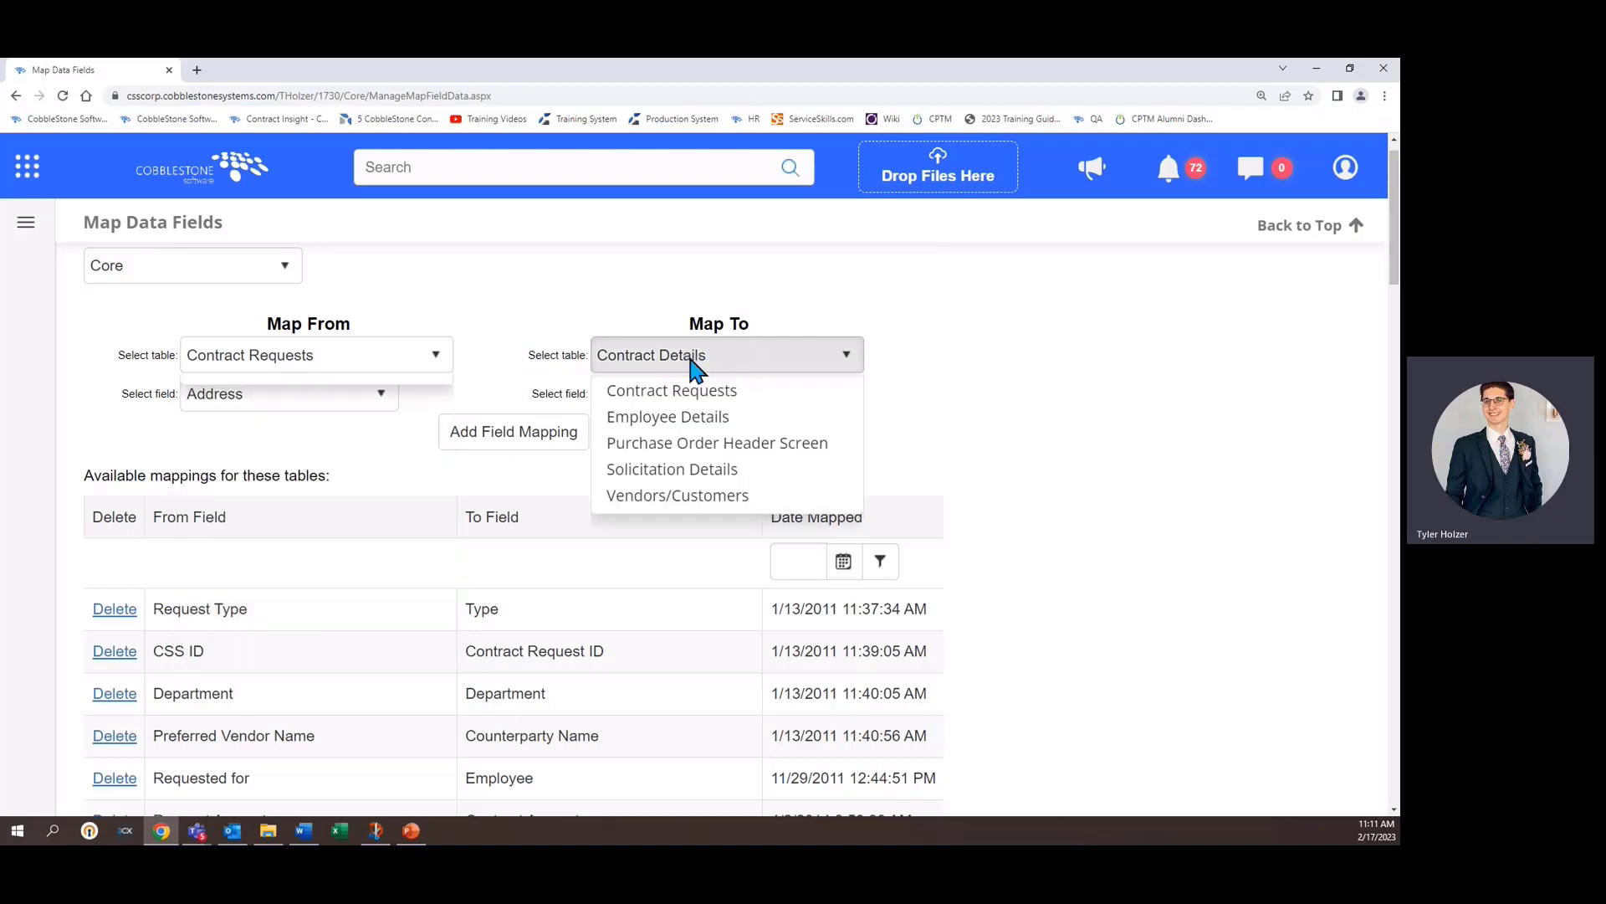
click(385, 356)
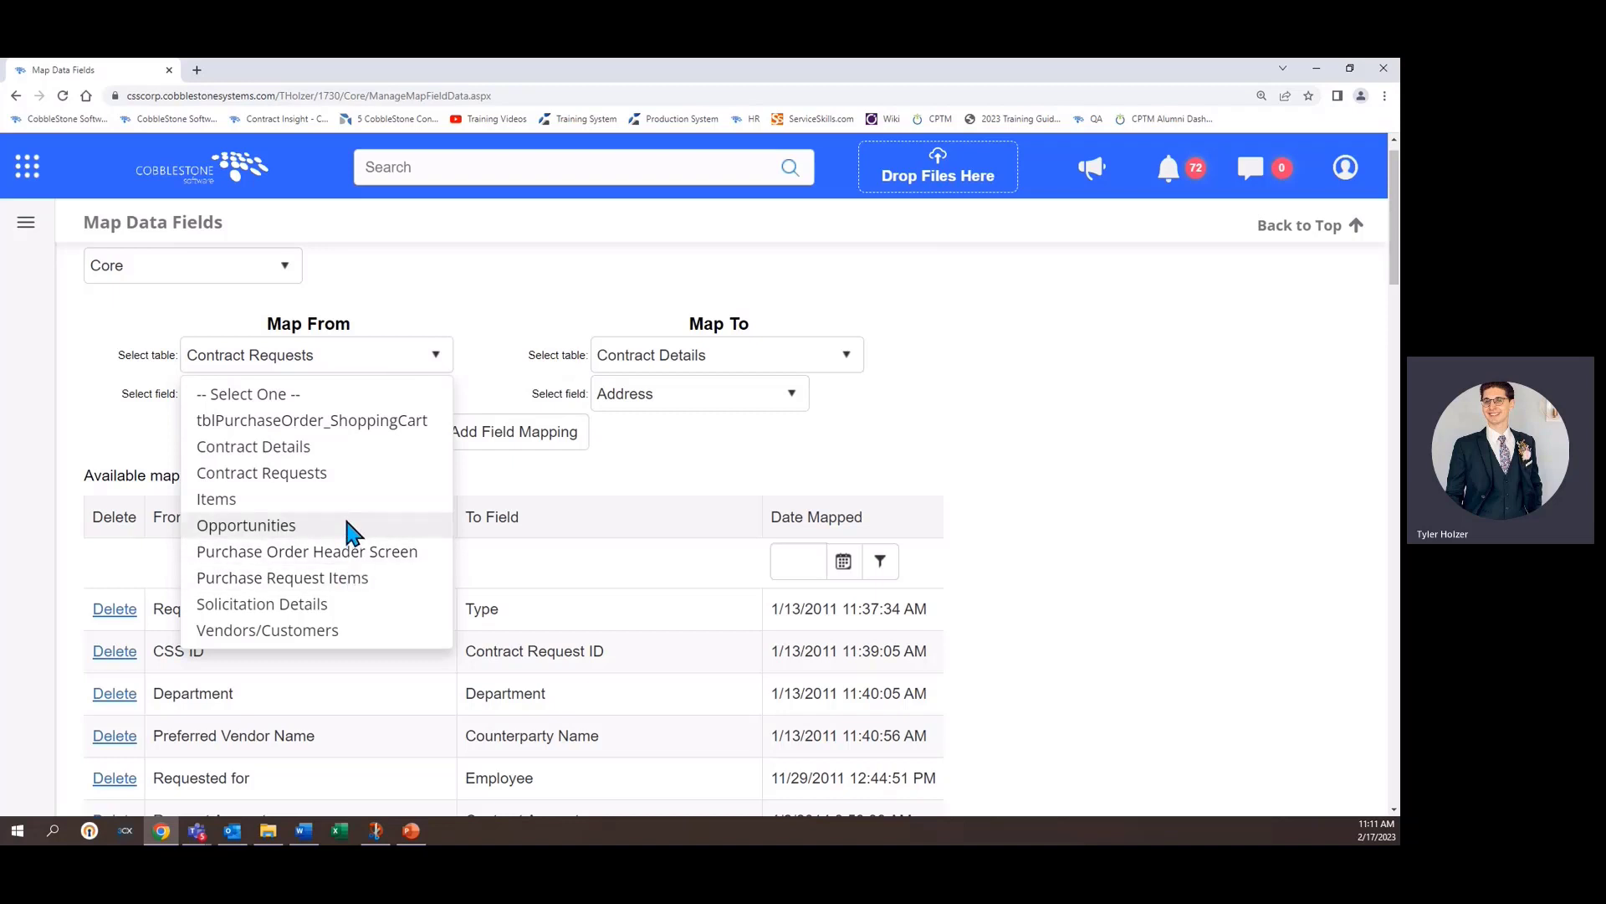
click(1021, 450)
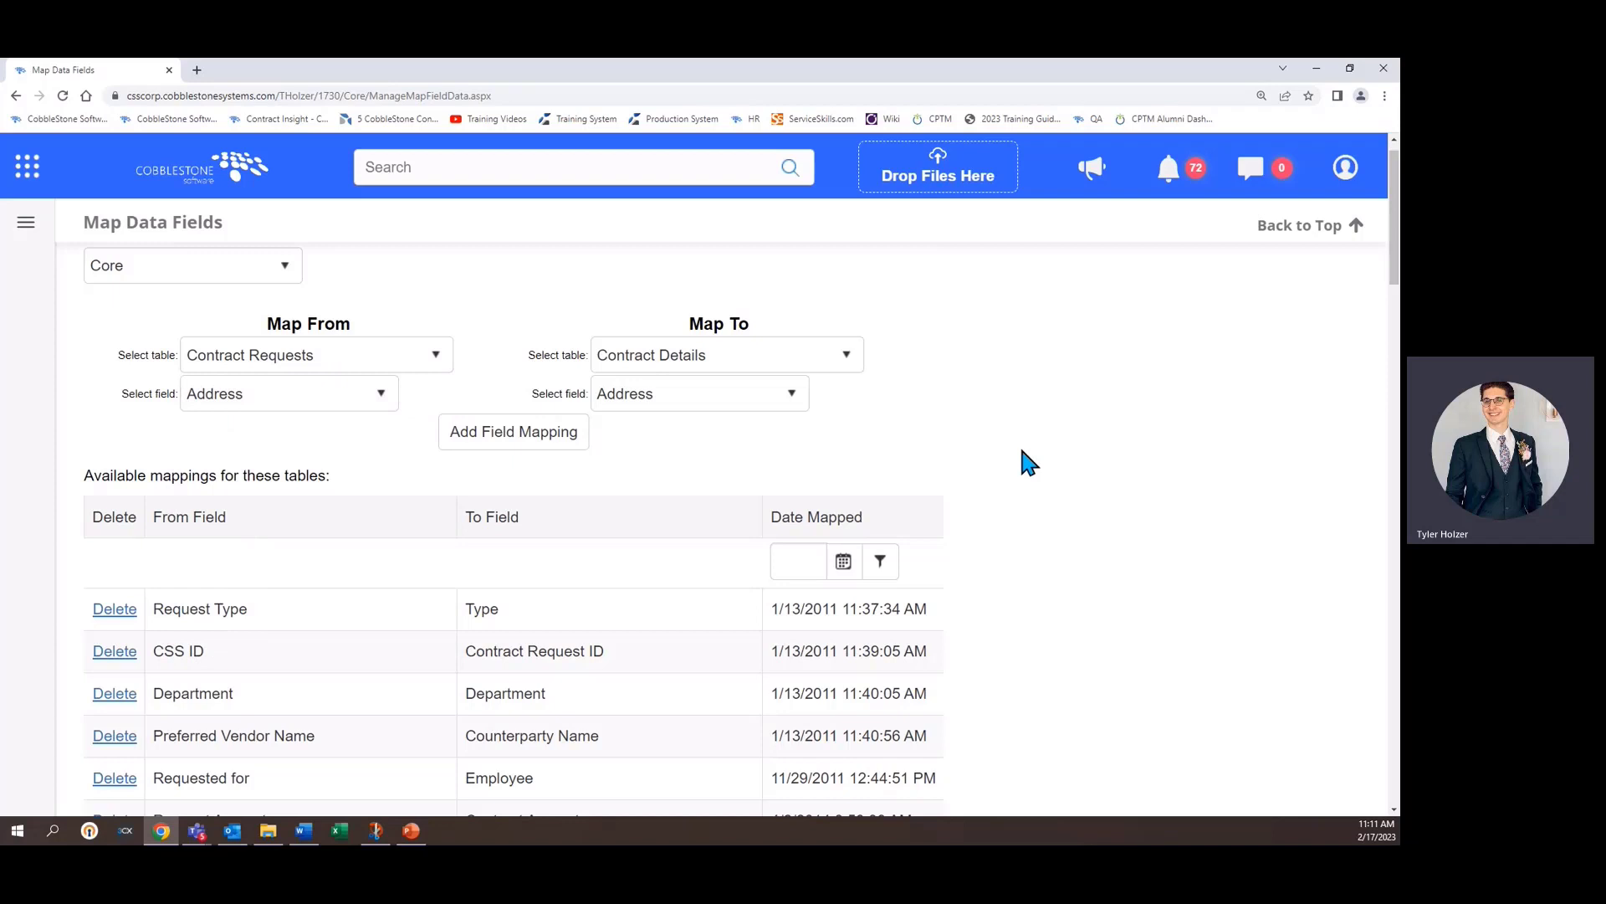